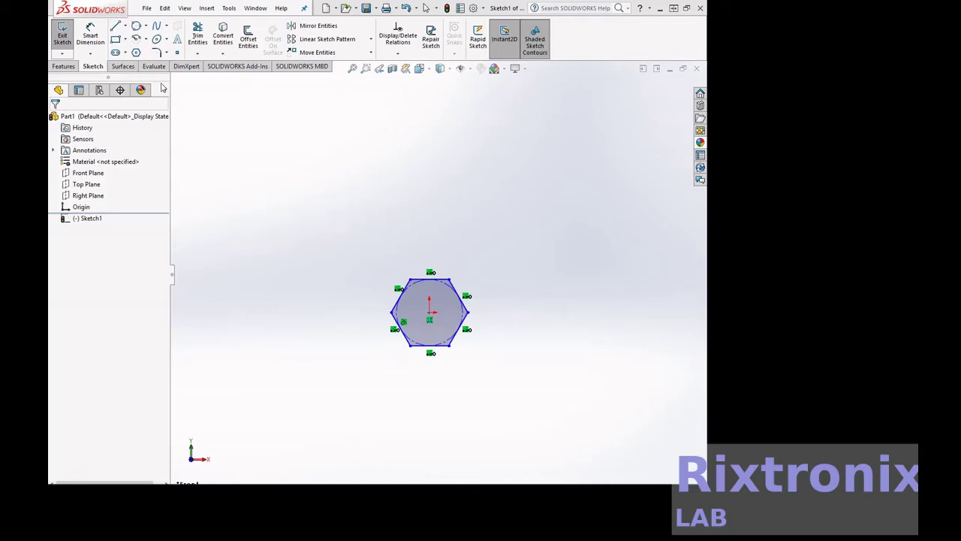
Dimension the hexagon 10 mm between its left and right corners
click(90, 36)
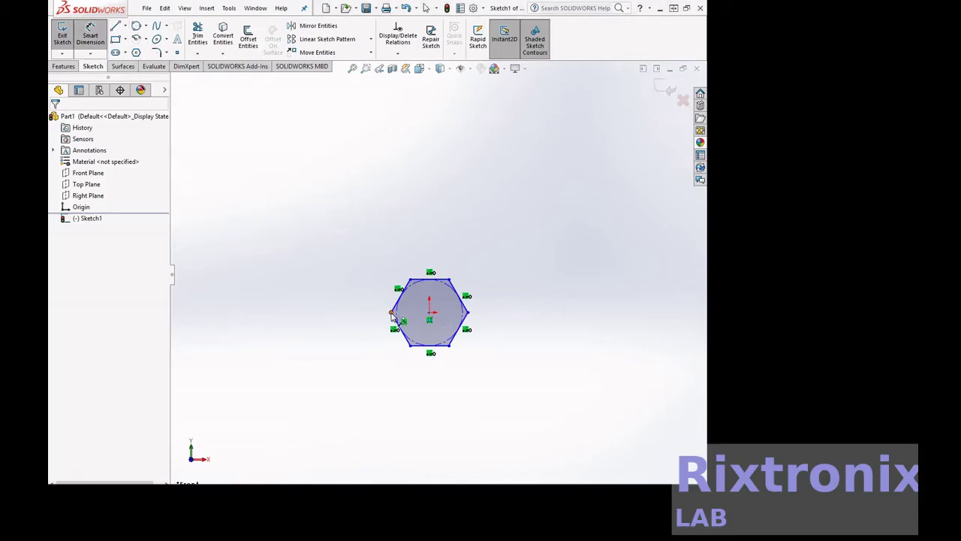
click(392, 314)
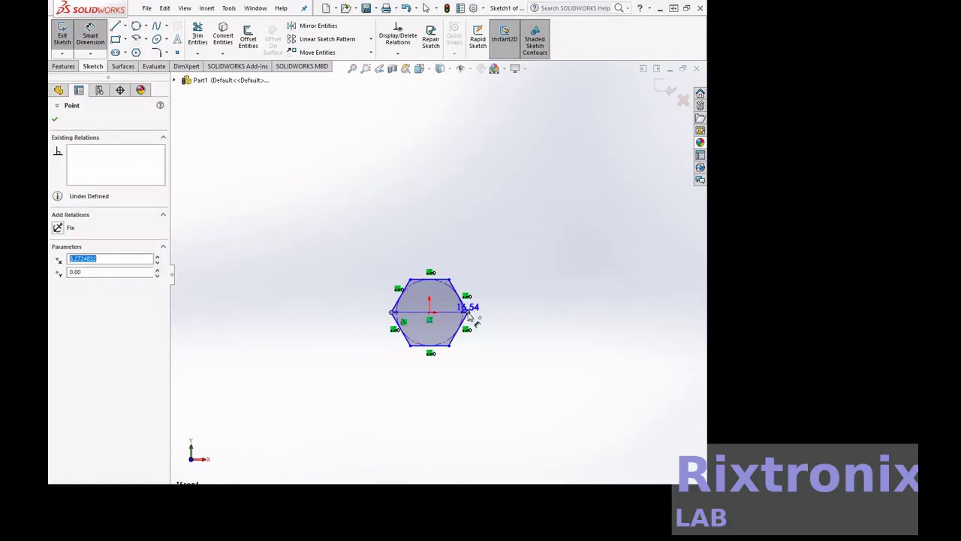
click(467, 313)
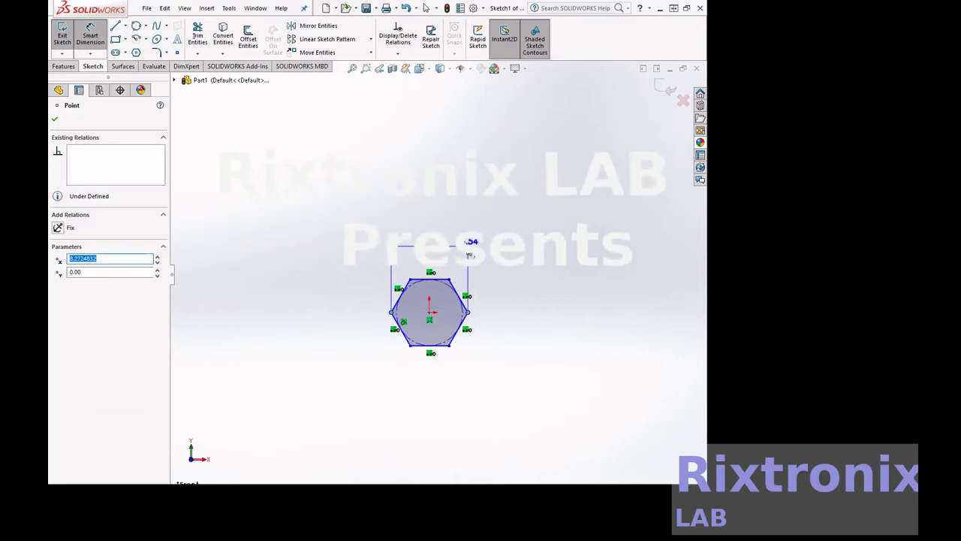
click(468, 253)
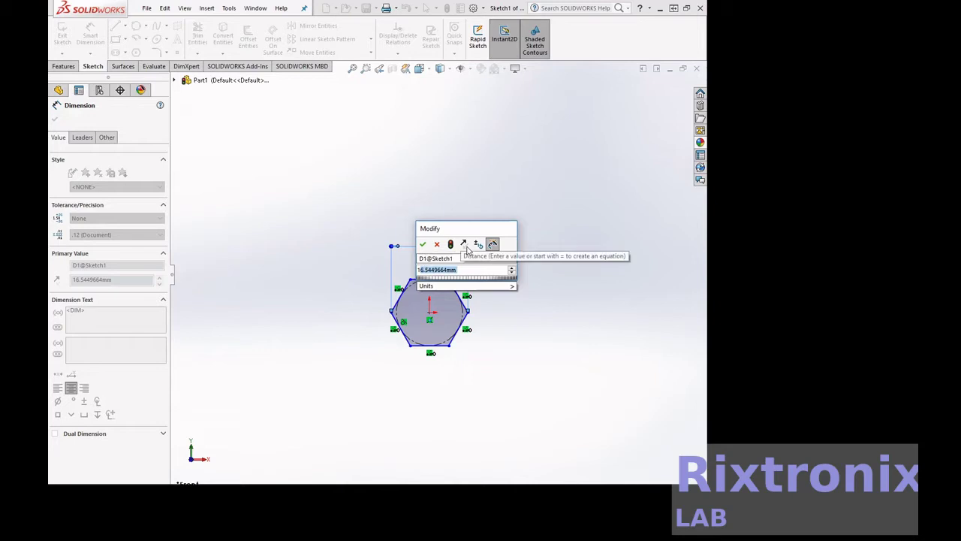
text(10)
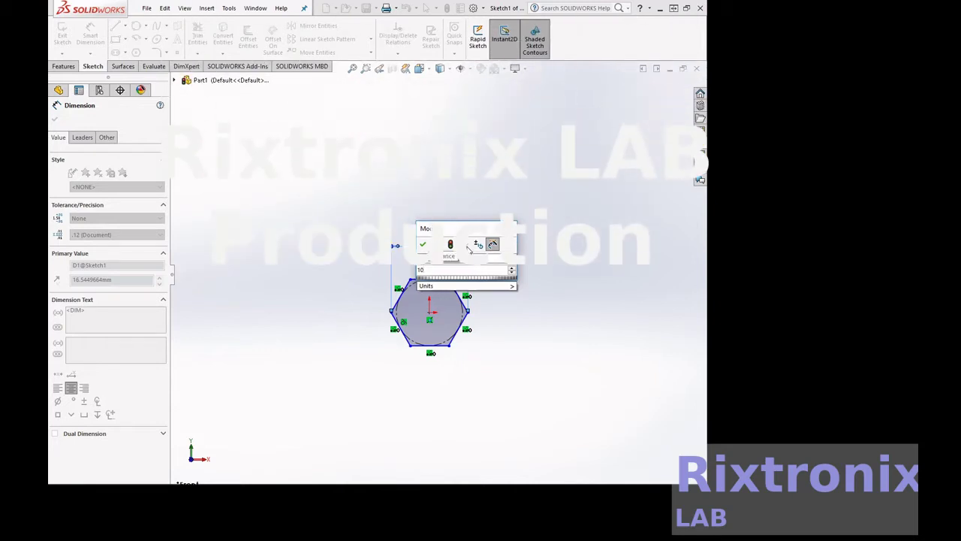
click(423, 246)
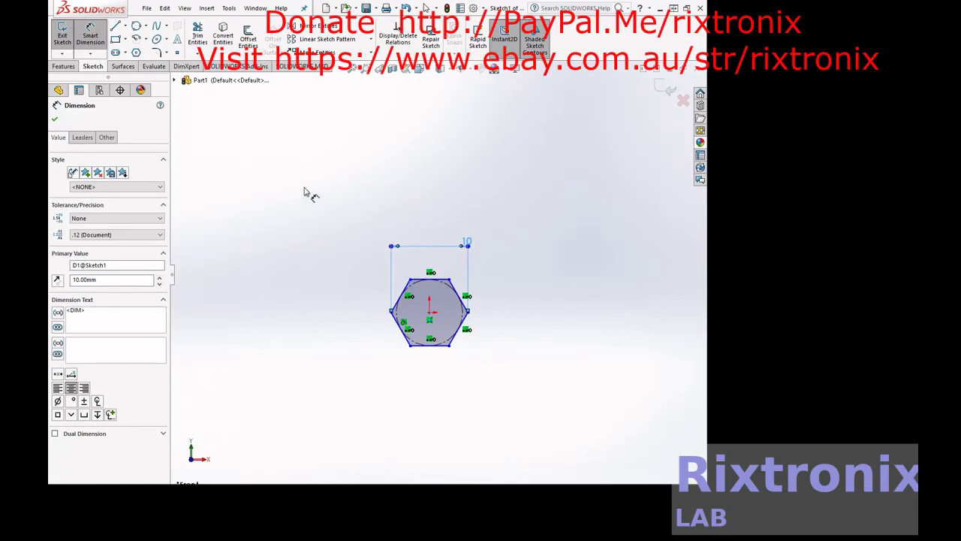
click(54, 121)
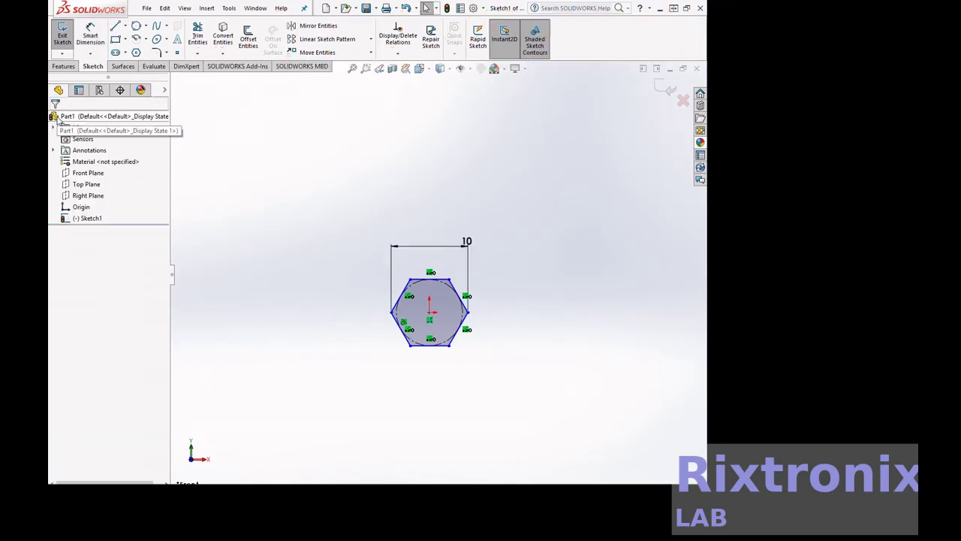
Exit the sketch and extrude the hexagon as a 25 mm blind surface, Surface-Extrude1
click(64, 41)
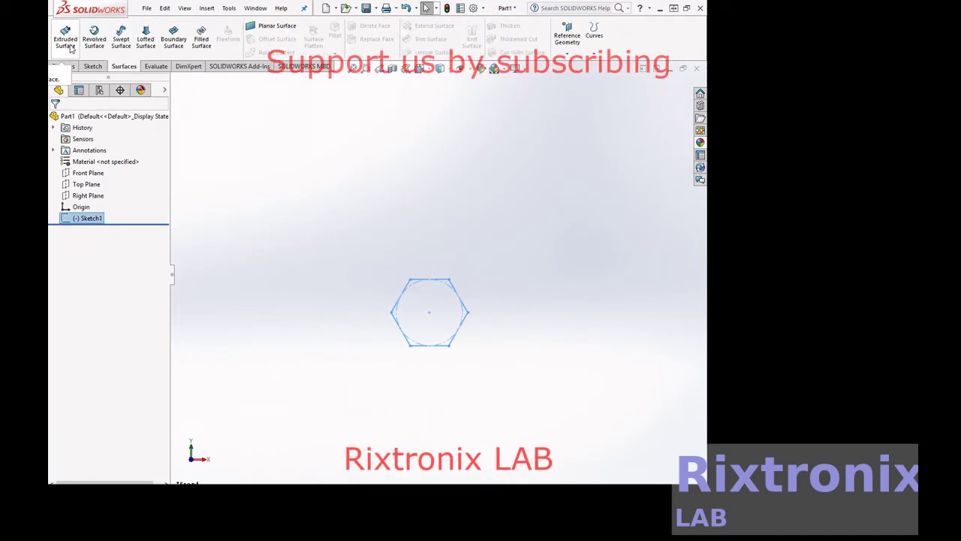
click(66, 41)
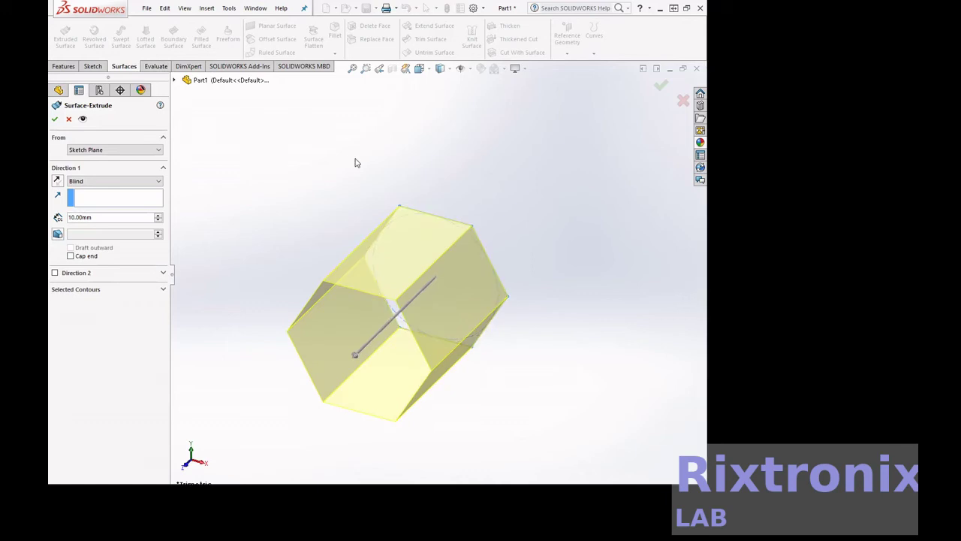
click(75, 218)
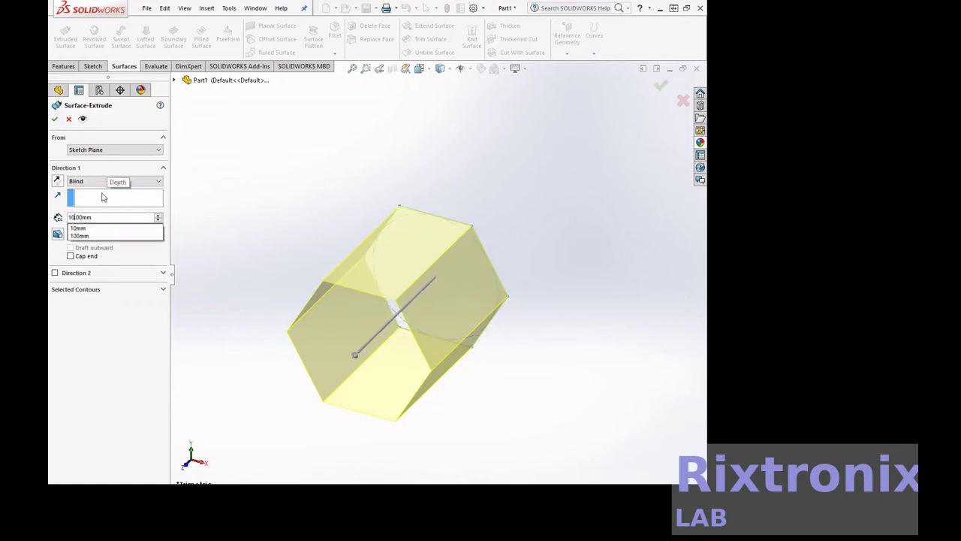
text(25)
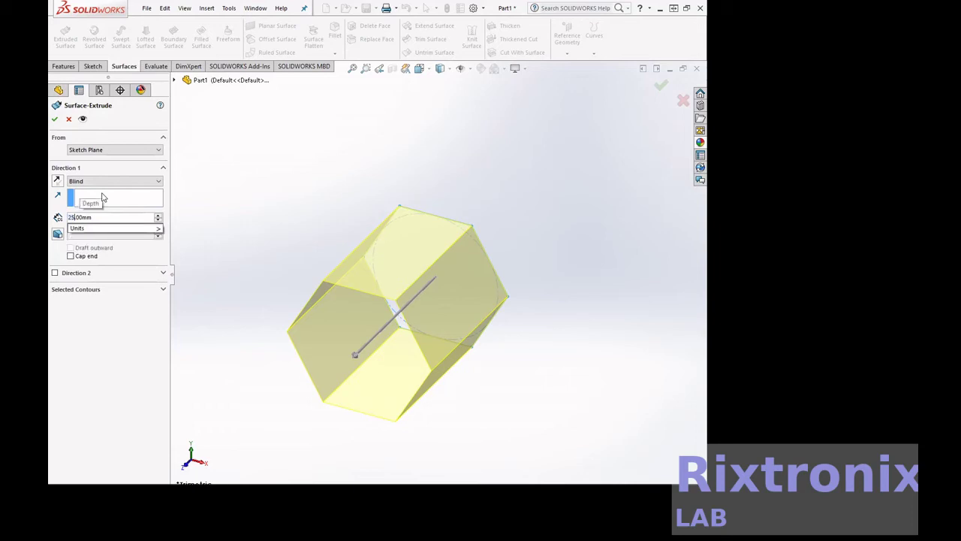
key(Return)
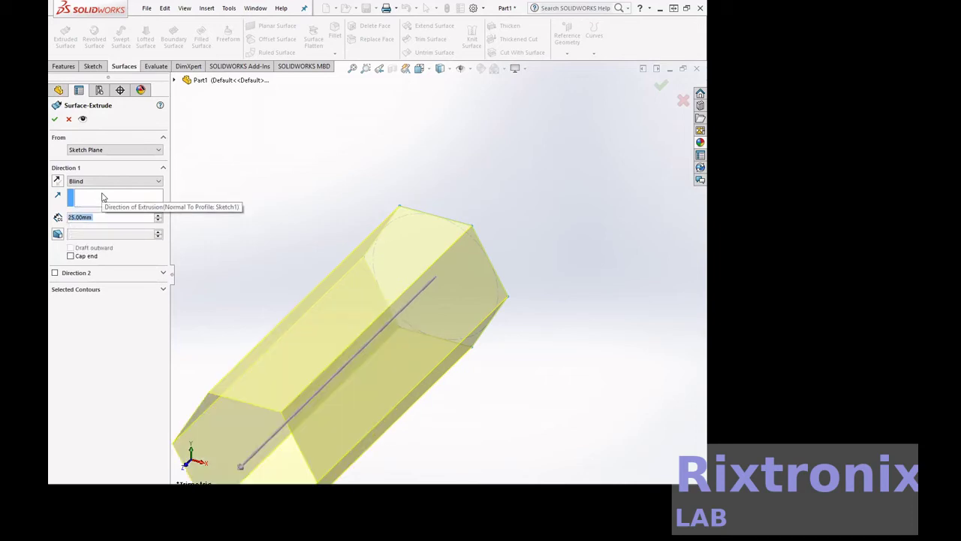
scroll(350, 140, down, 2)
scroll(349, 139, up, 3)
scroll(350, 139, up, 3)
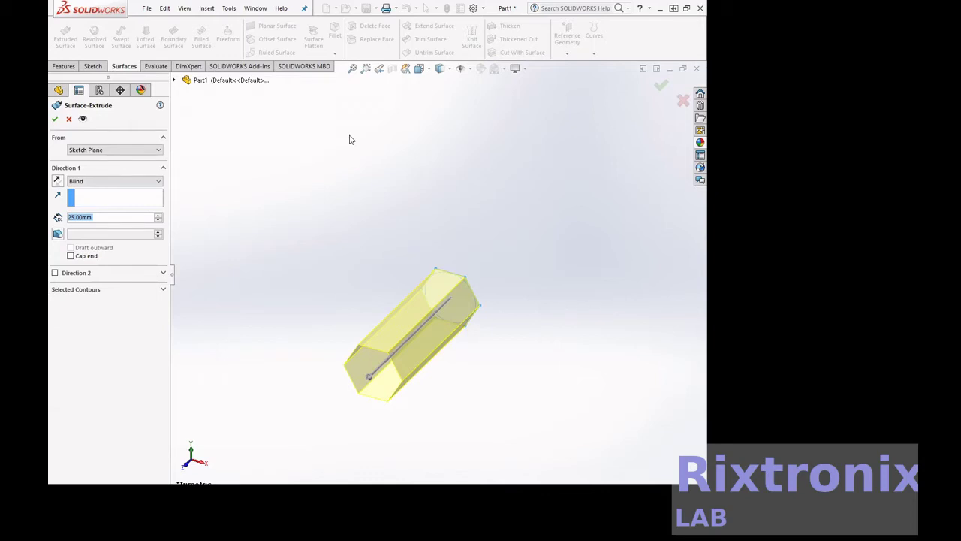
click(53, 120)
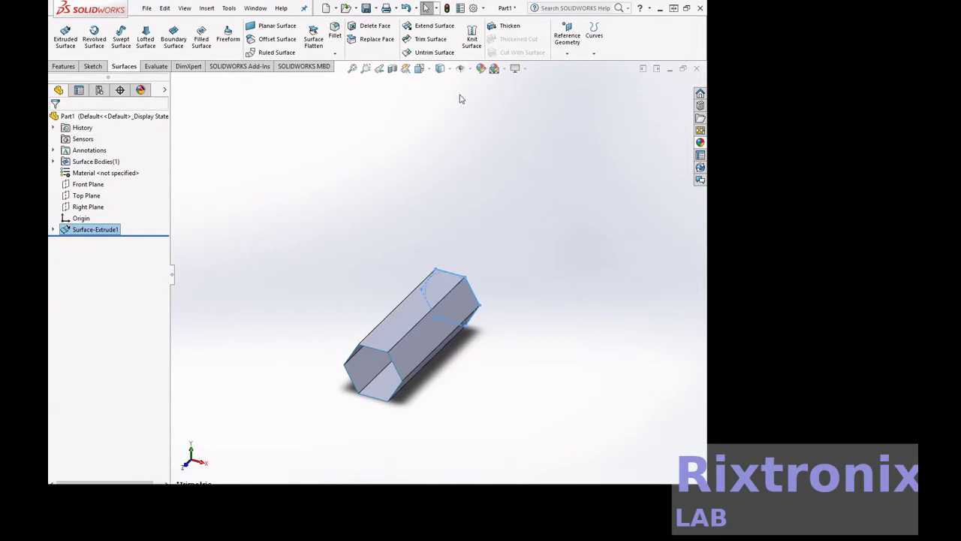
View the Front Plane normal-to, reselect it under the Sketch tools, and zoom to fit
click(86, 196)
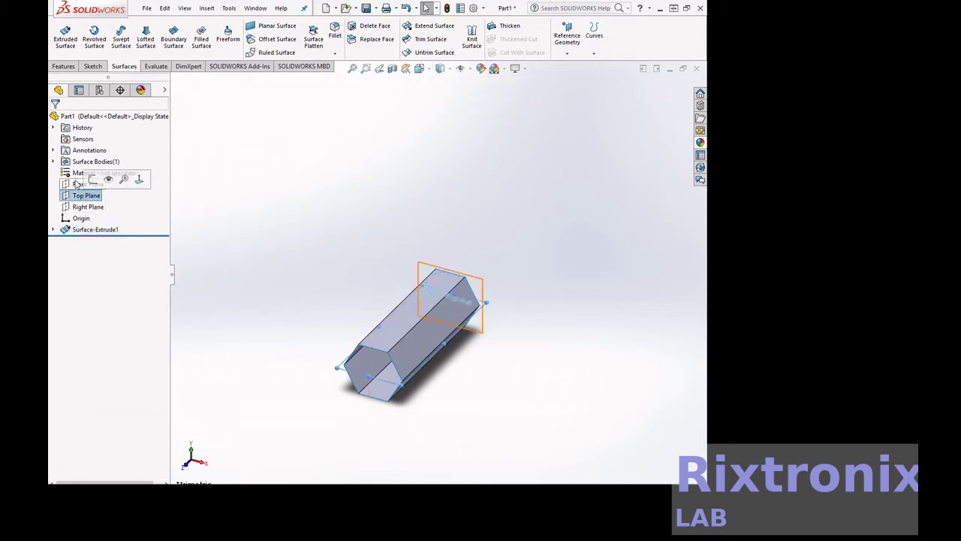
click(79, 184)
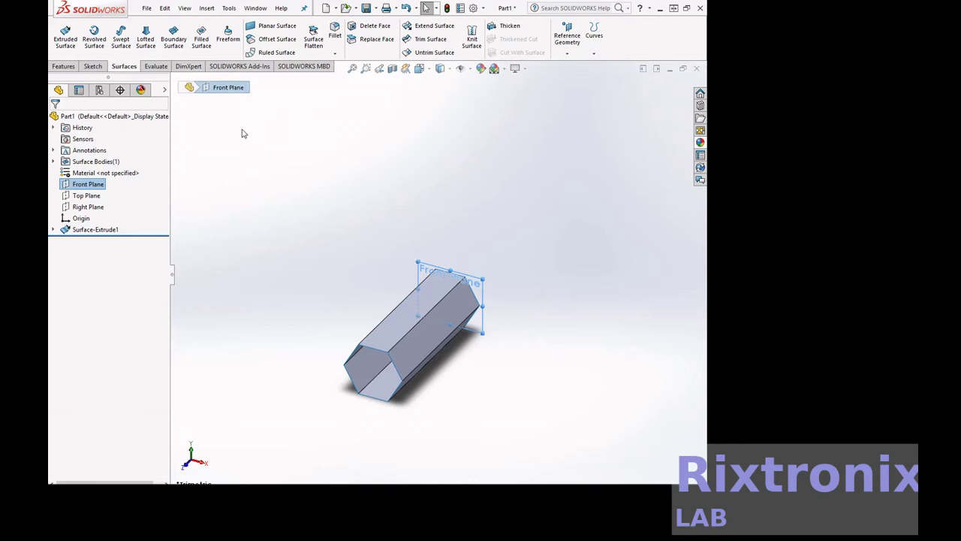
right_click(91, 187)
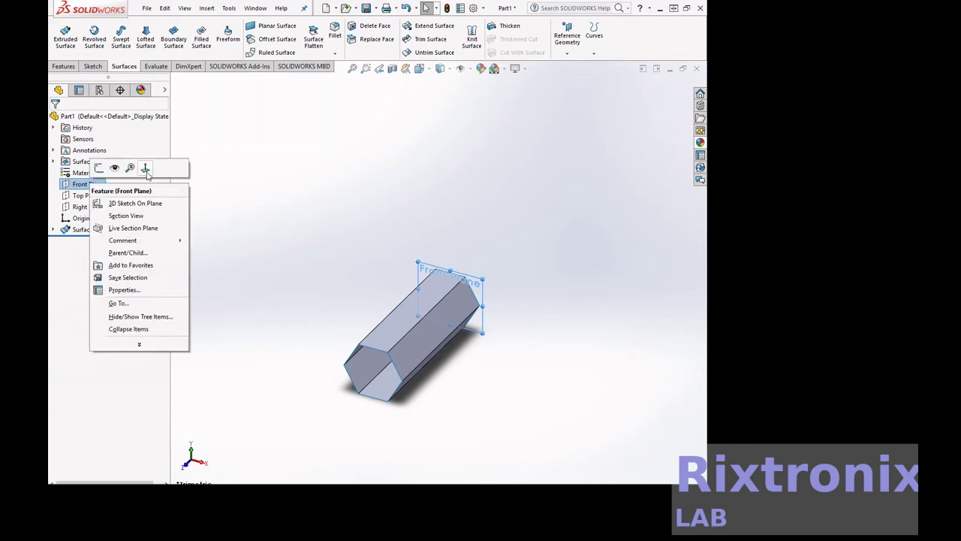
click(147, 170)
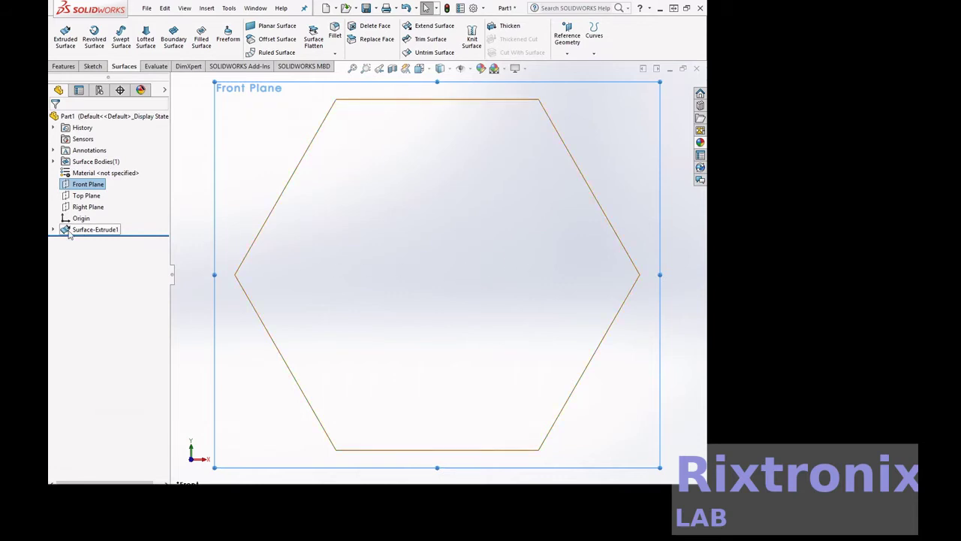
click(92, 66)
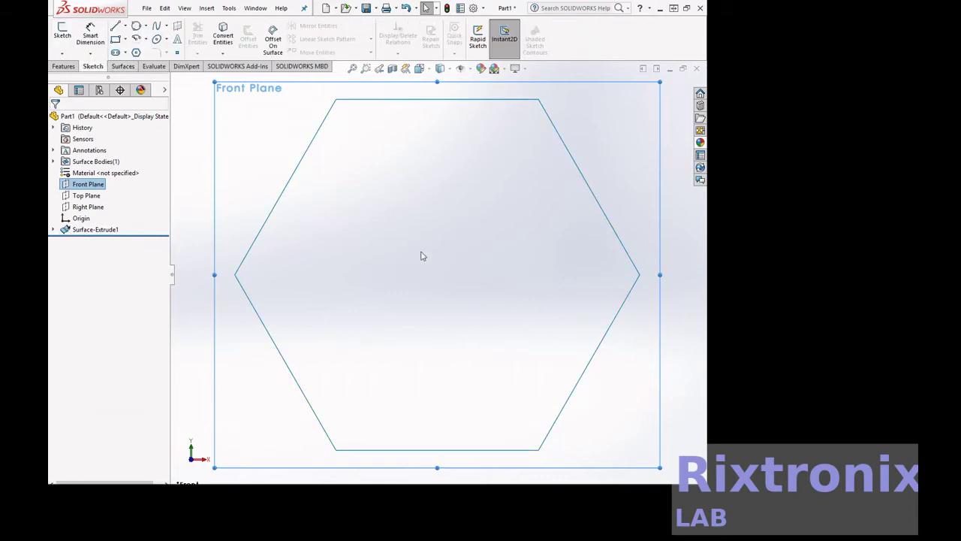
click(446, 272)
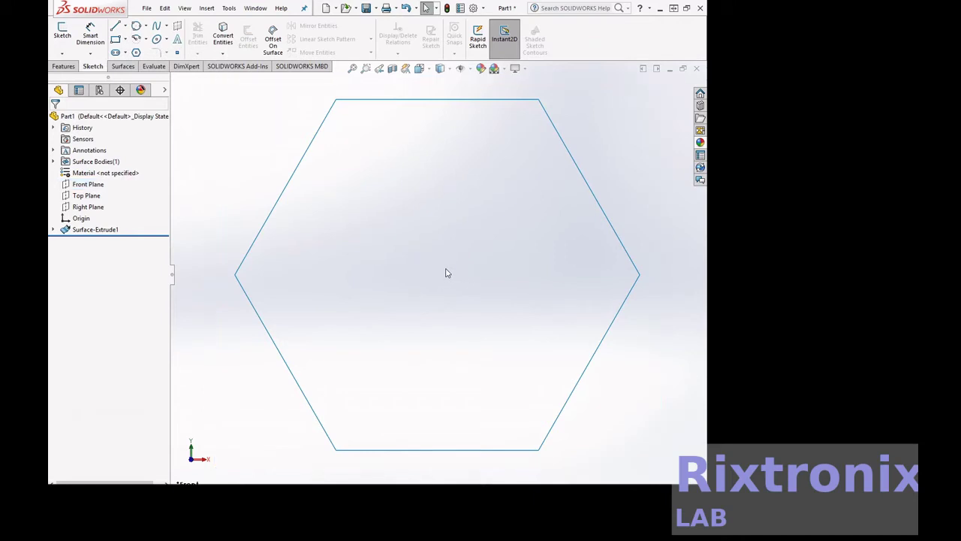
click(92, 184)
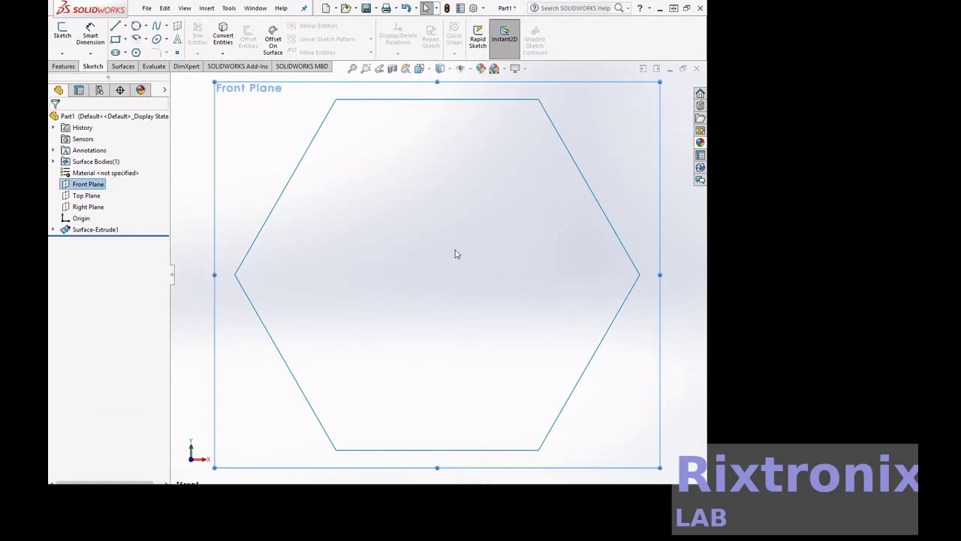
key(ctrl+8)
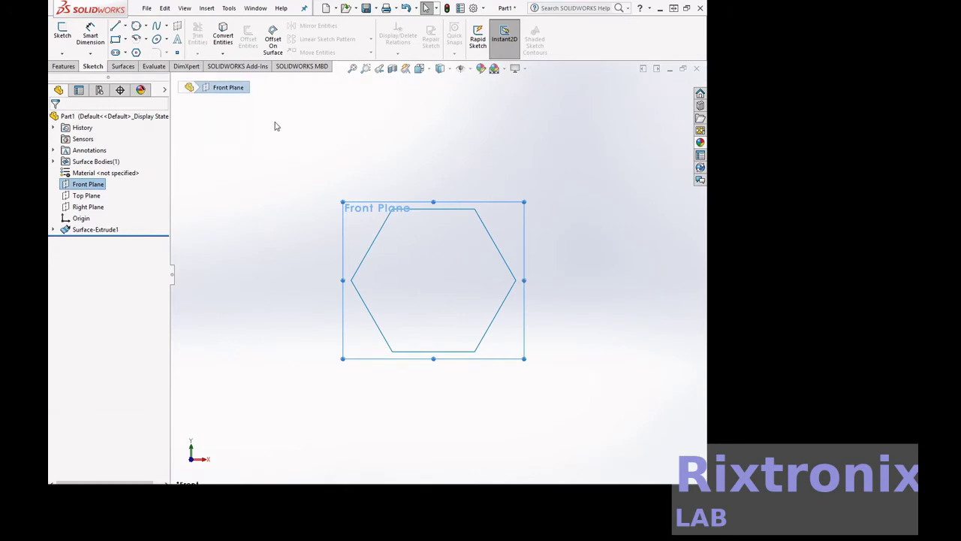
Draw a small hexagon centred on the origin on the Front Plane
click(136, 52)
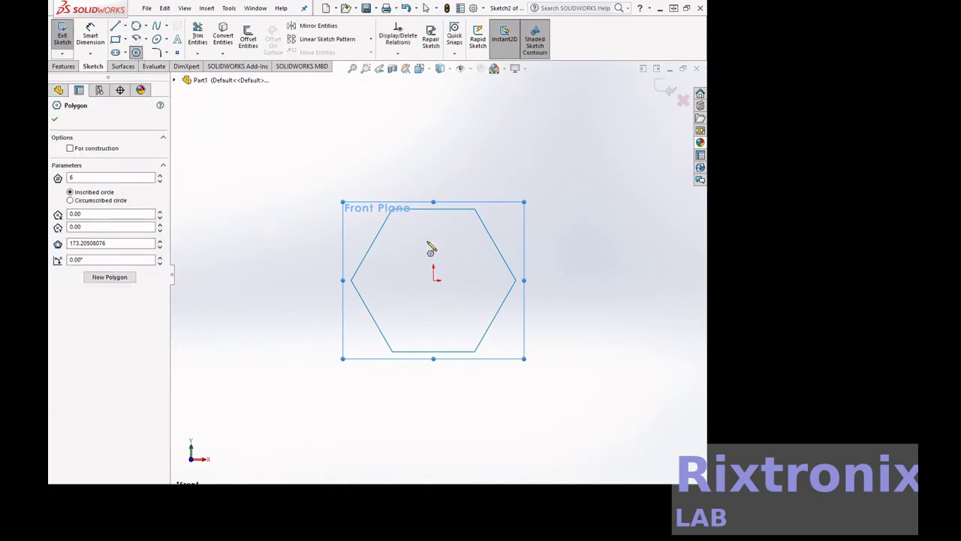
click(434, 280)
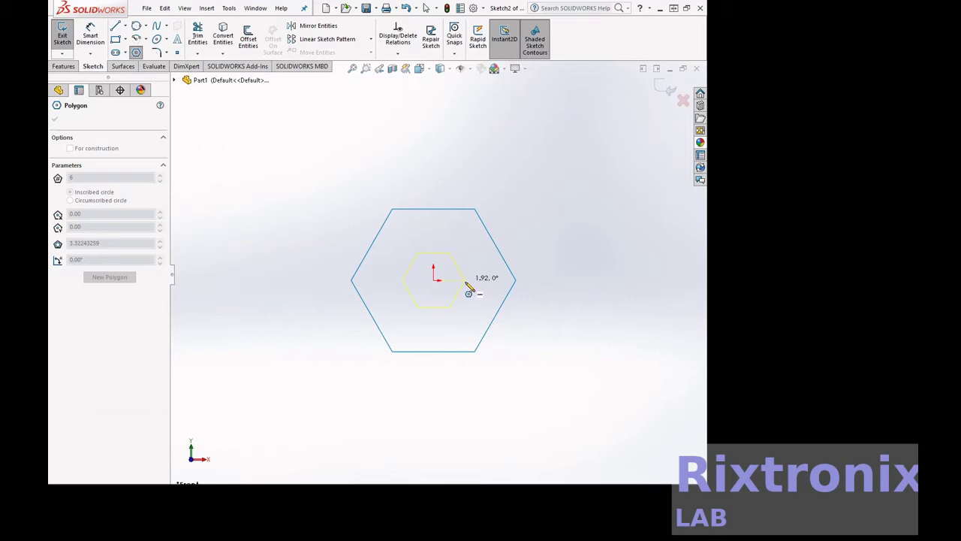
click(466, 281)
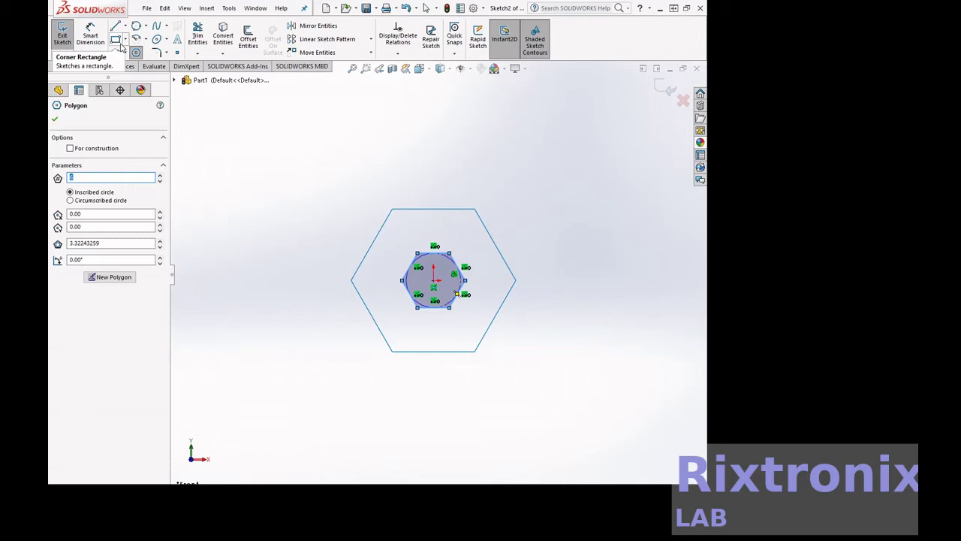
Dimension the small hexagon 4 mm across its corners and exit the sketch
click(90, 35)
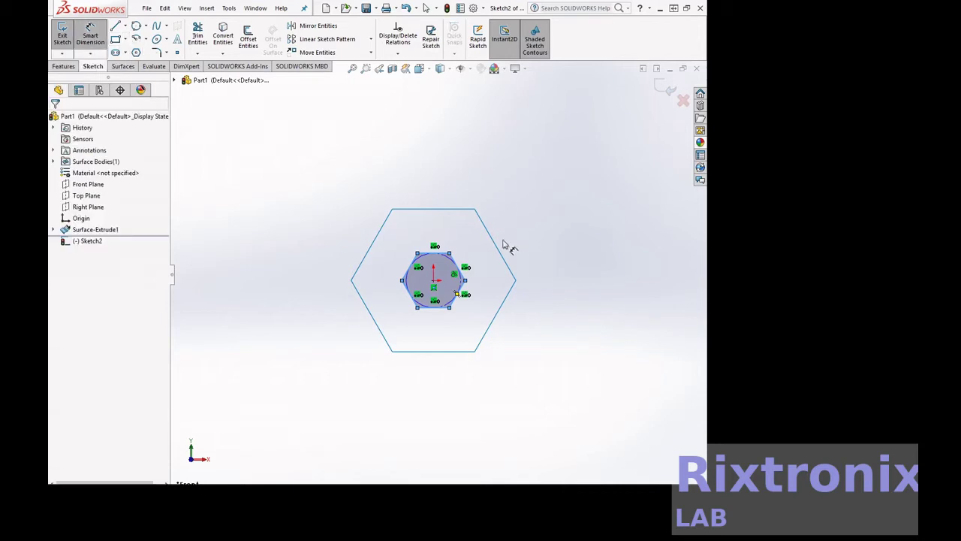
click(405, 280)
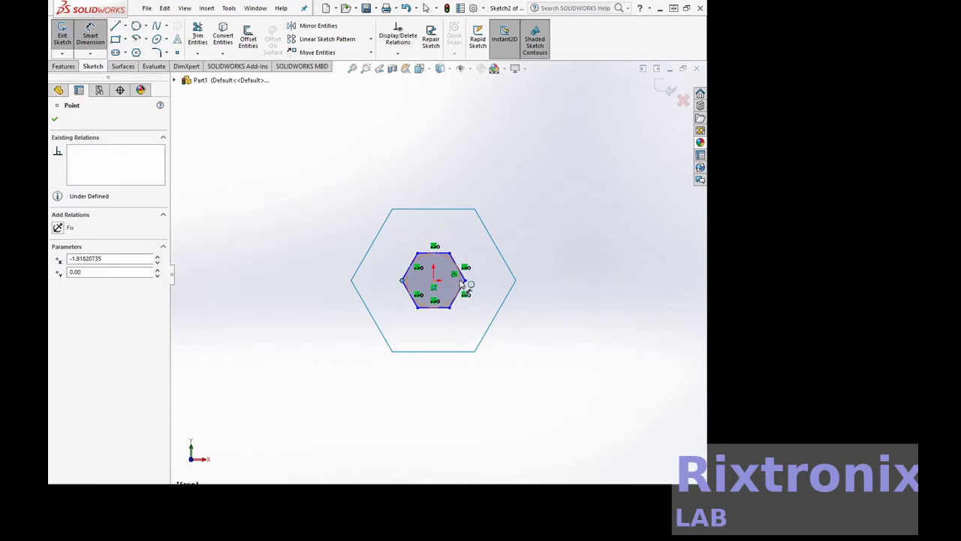
click(465, 279)
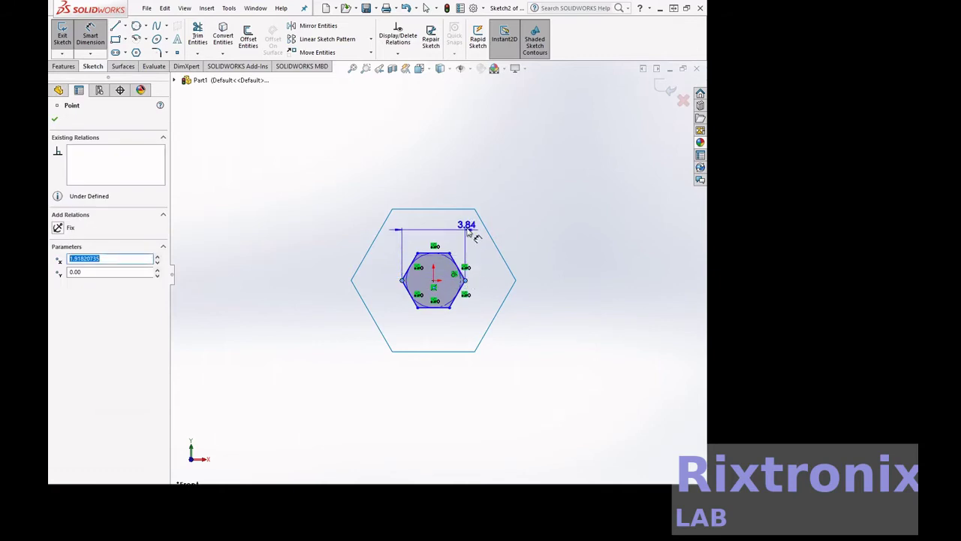
click(469, 182)
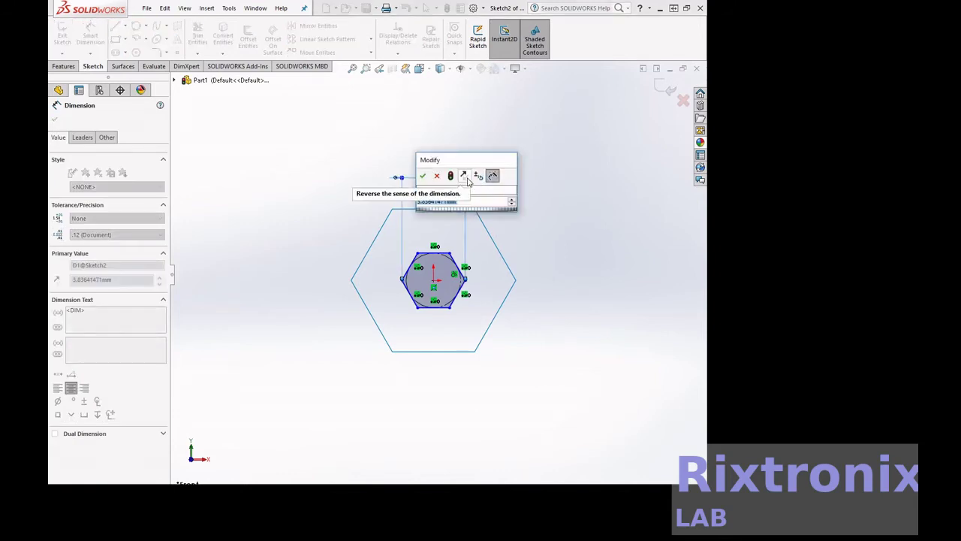
text(4)
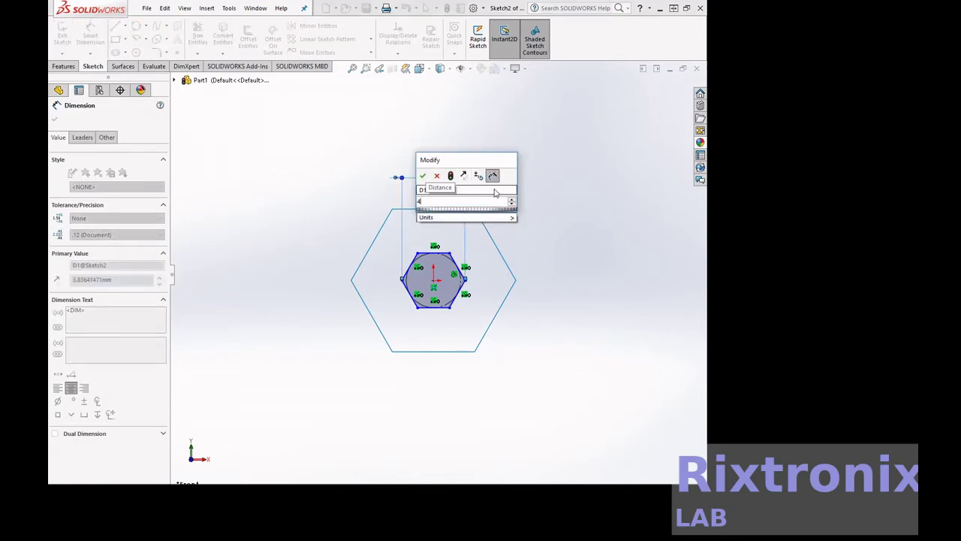
click(423, 177)
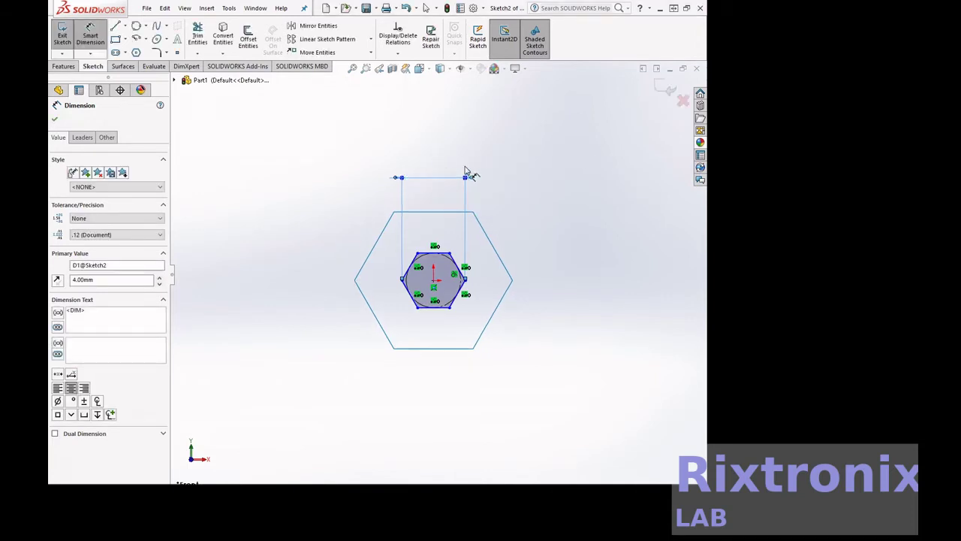
click(54, 119)
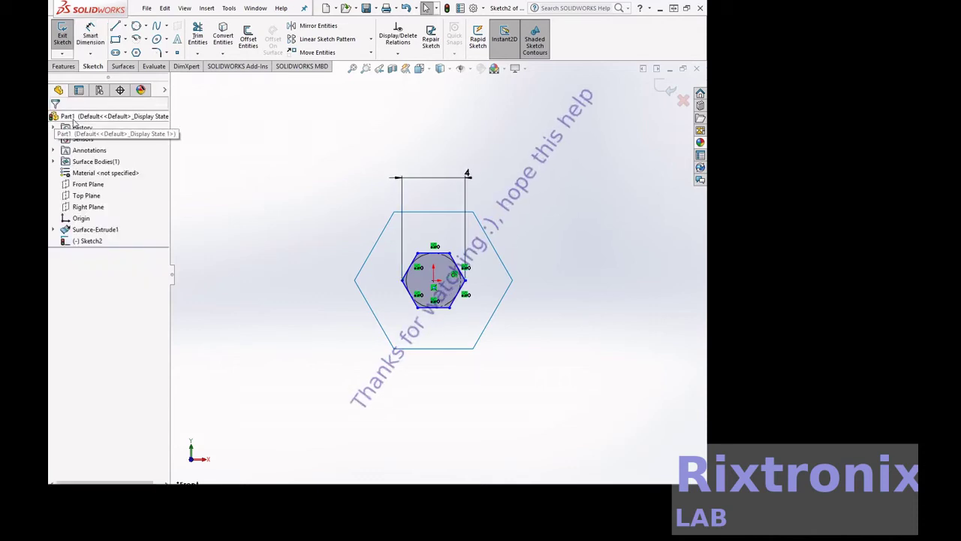
click(63, 39)
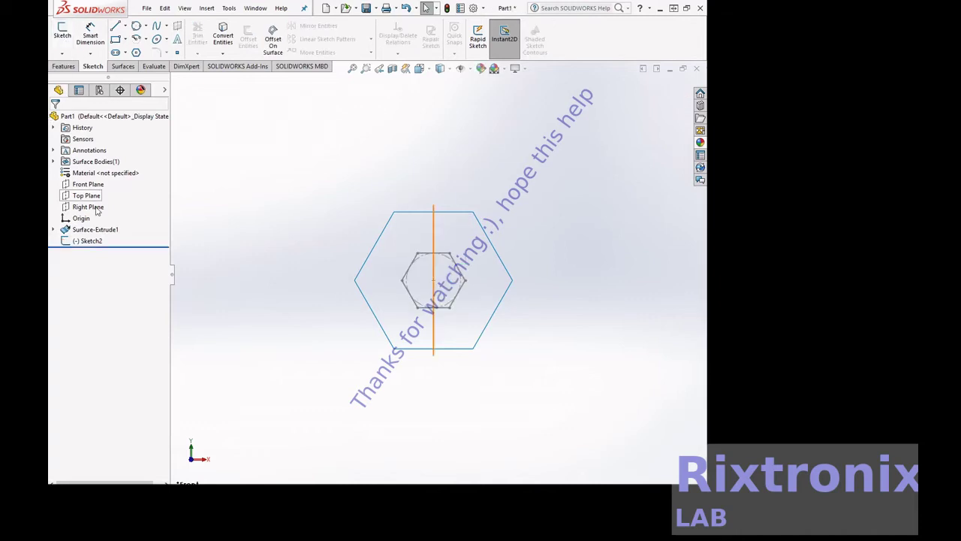
Select Sketch2, orbit the model into an angled 3D view, and show the Features tools
click(91, 241)
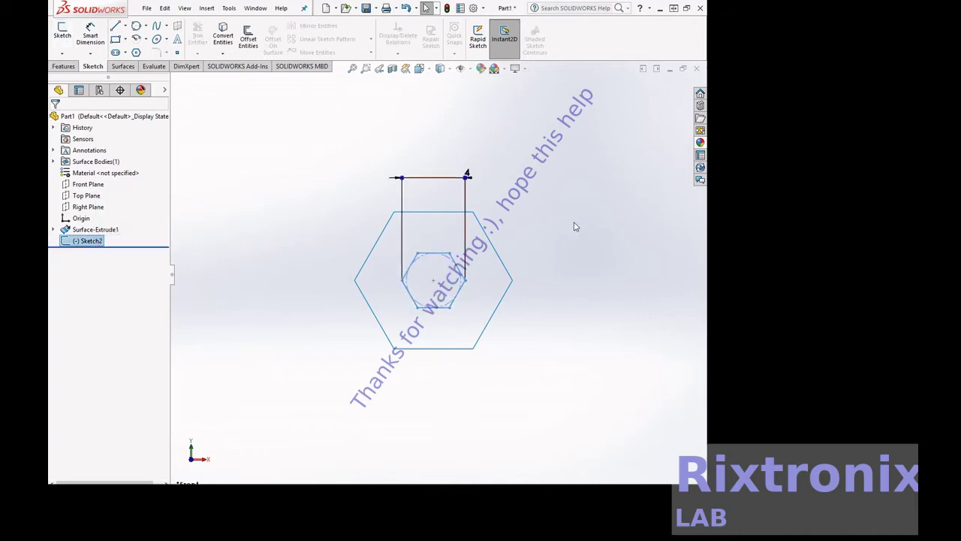
right_click(352, 146)
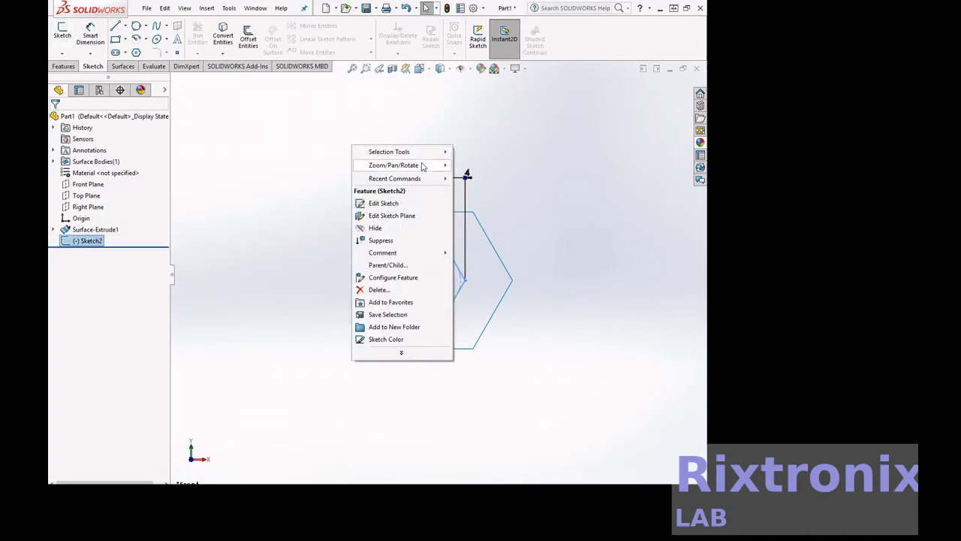
click(516, 217)
drag(516, 217, 601, 201)
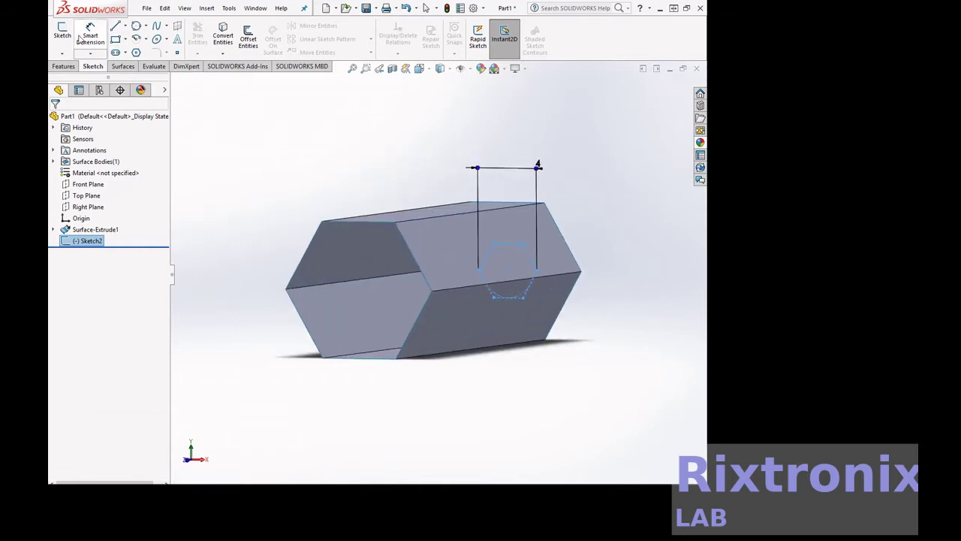
click(65, 66)
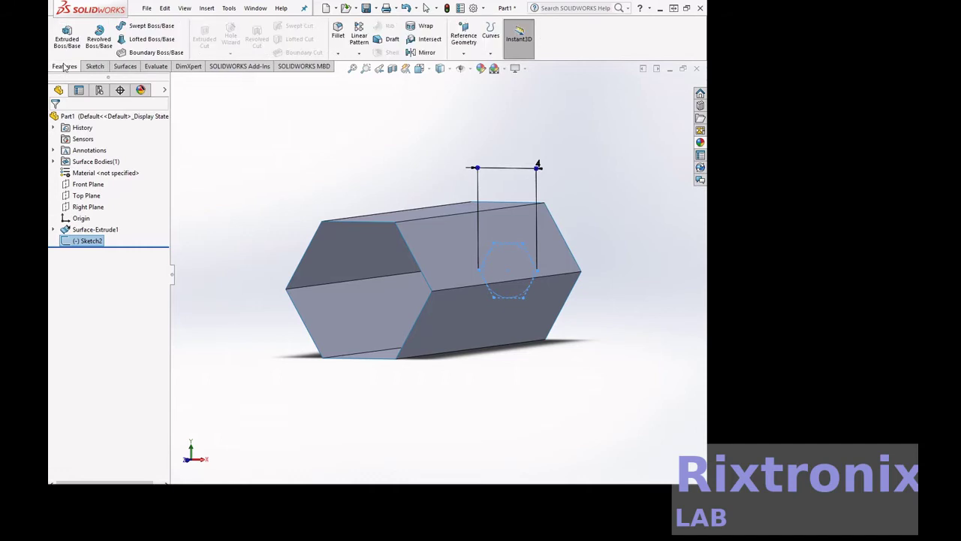
click(69, 39)
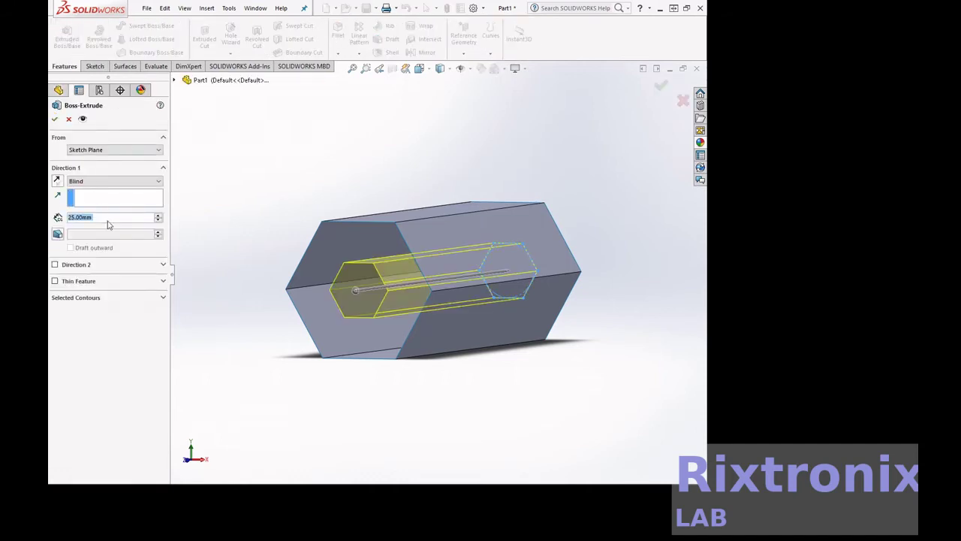
click(112, 217)
double_click(125, 216)
text(55)
key(Return)
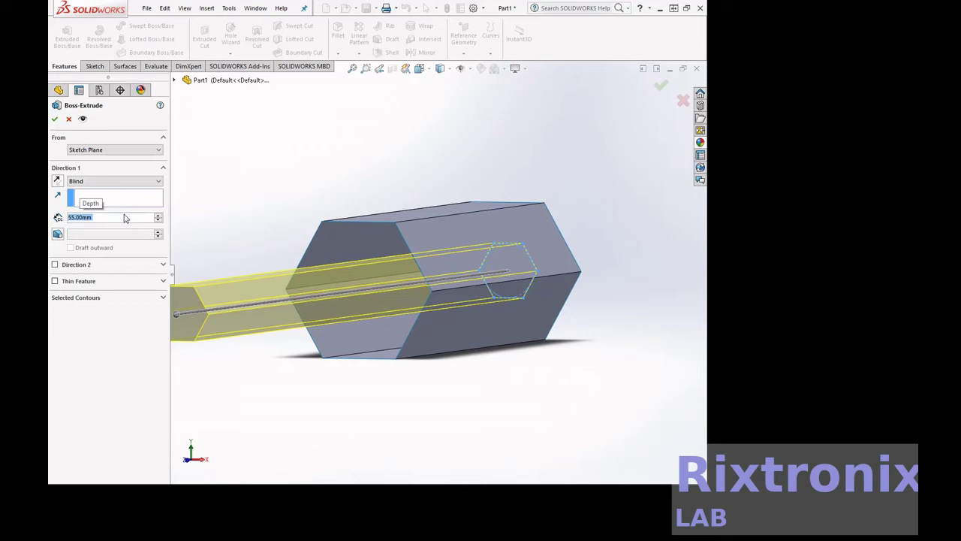
click(124, 217)
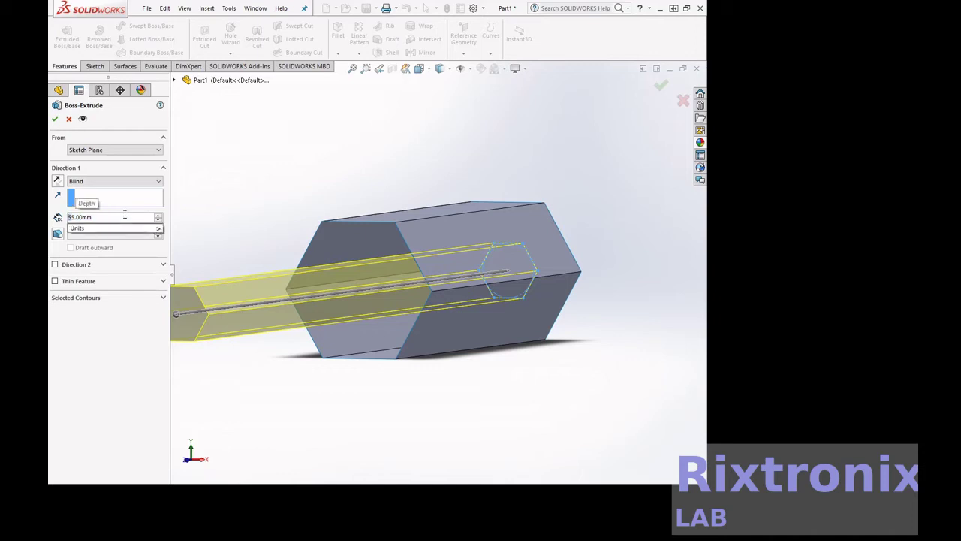
key(BackSpace)
text(6)
mouse_move(112, 228)
key(Return)
key(Return)
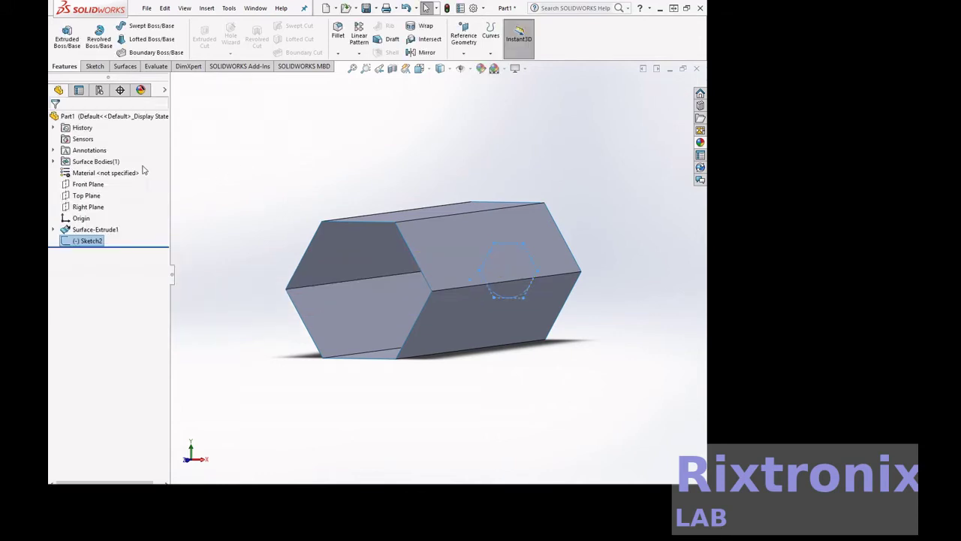
click(66, 39)
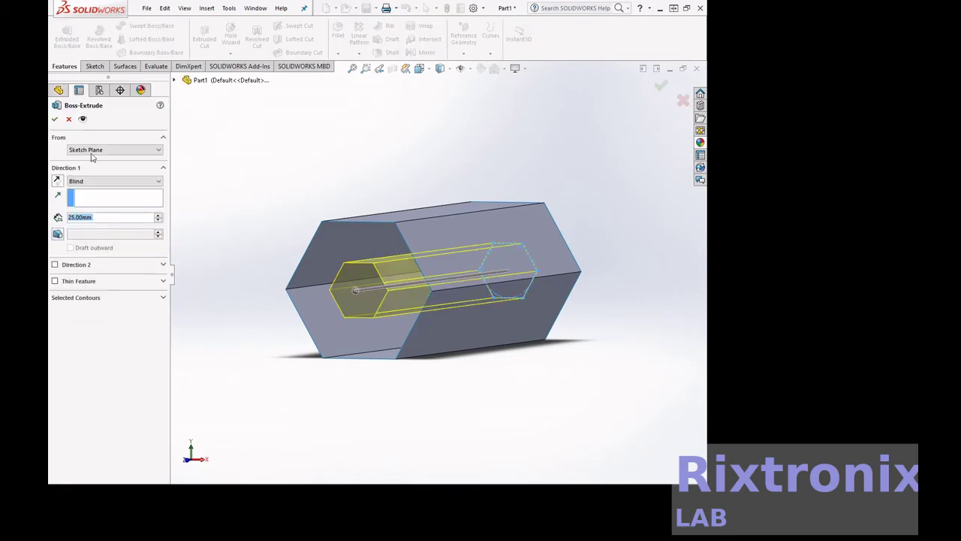
click(104, 218)
right_click(103, 220)
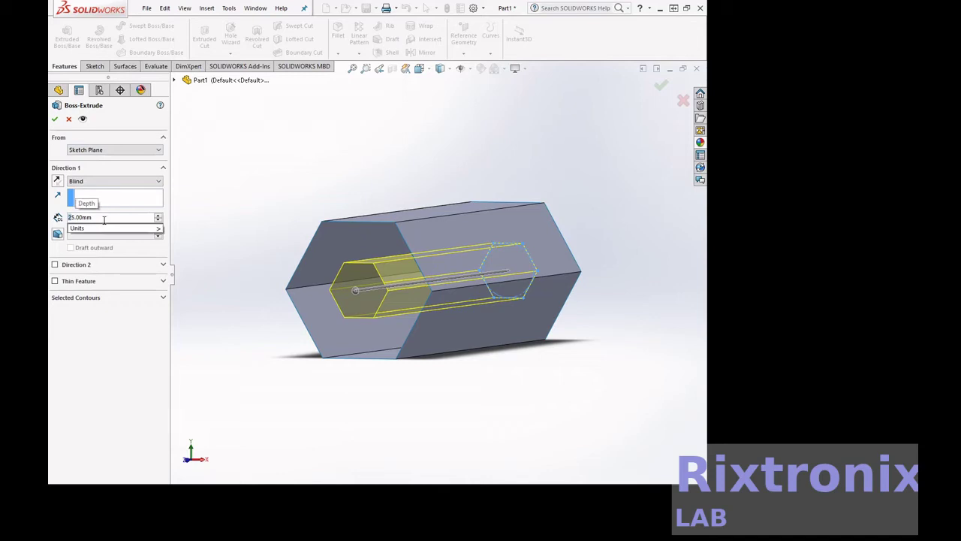
text(7)
click(113, 197)
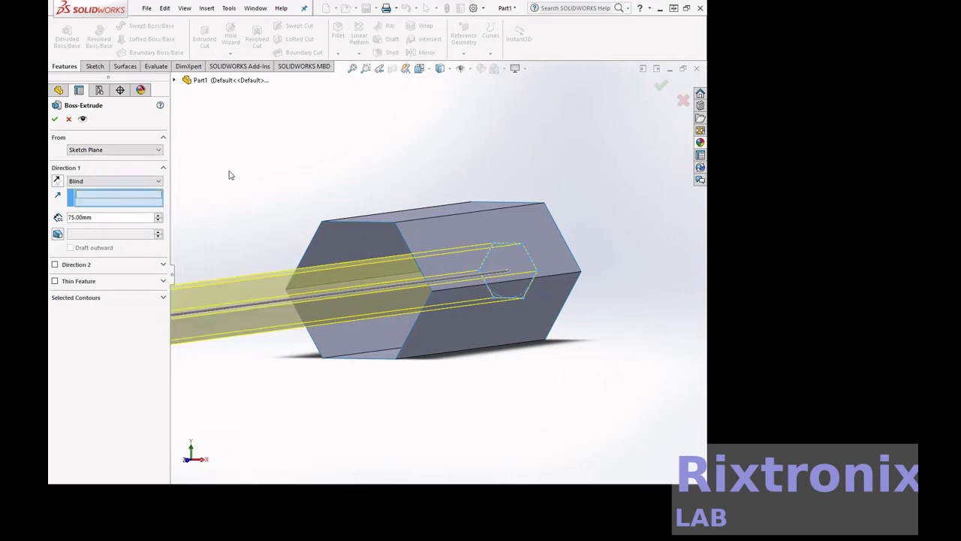
scroll(277, 173, down, 2)
scroll(278, 173, up, 2)
scroll(278, 170, down, 2)
scroll(279, 170, up, 2)
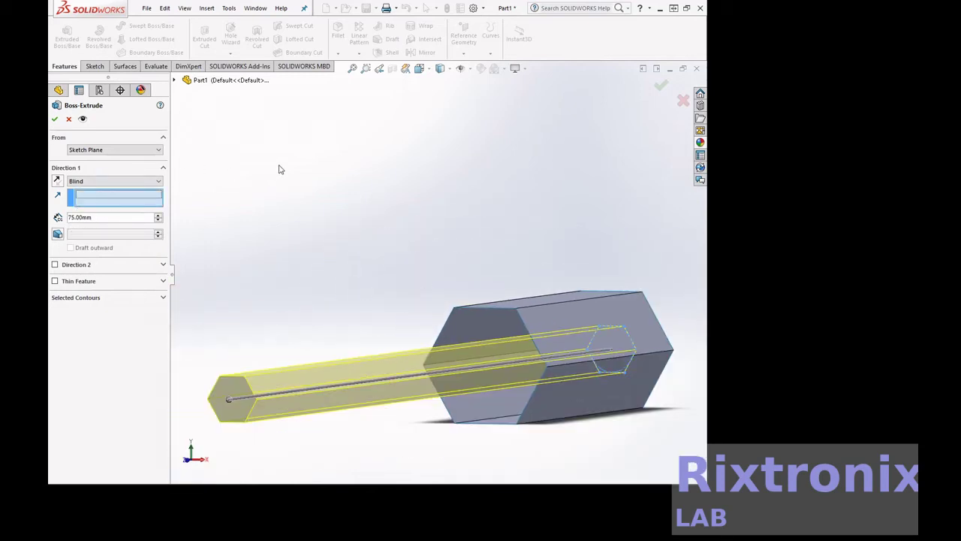
scroll(279, 169, up, 1)
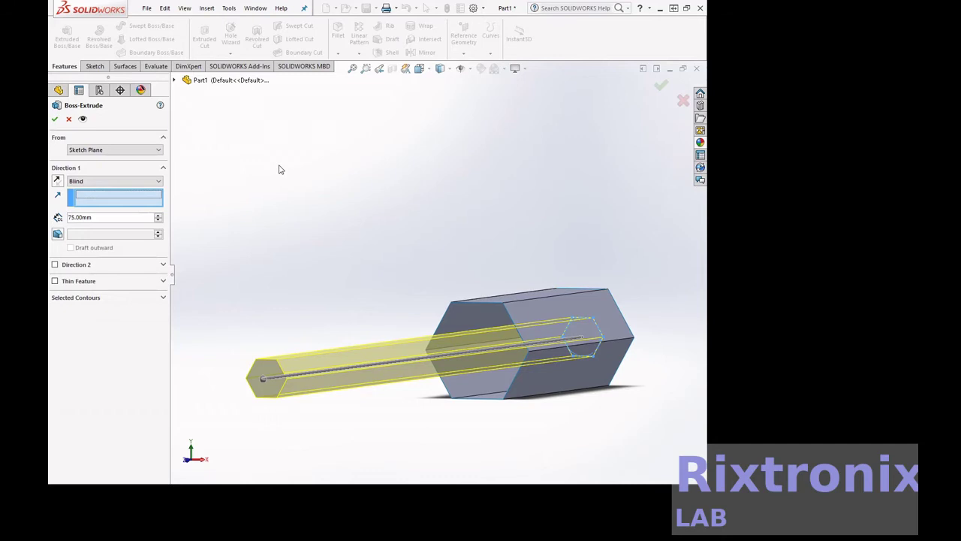
click(55, 120)
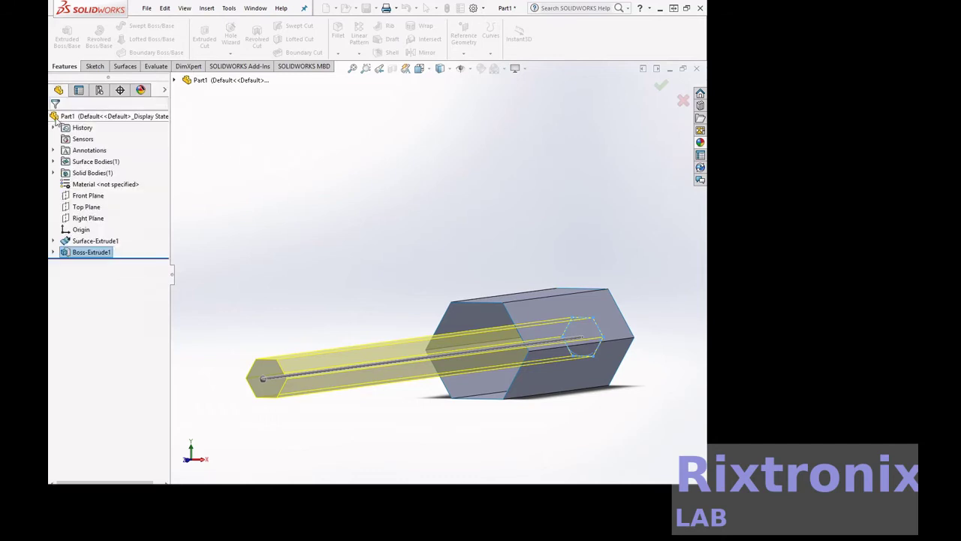
click(440, 169)
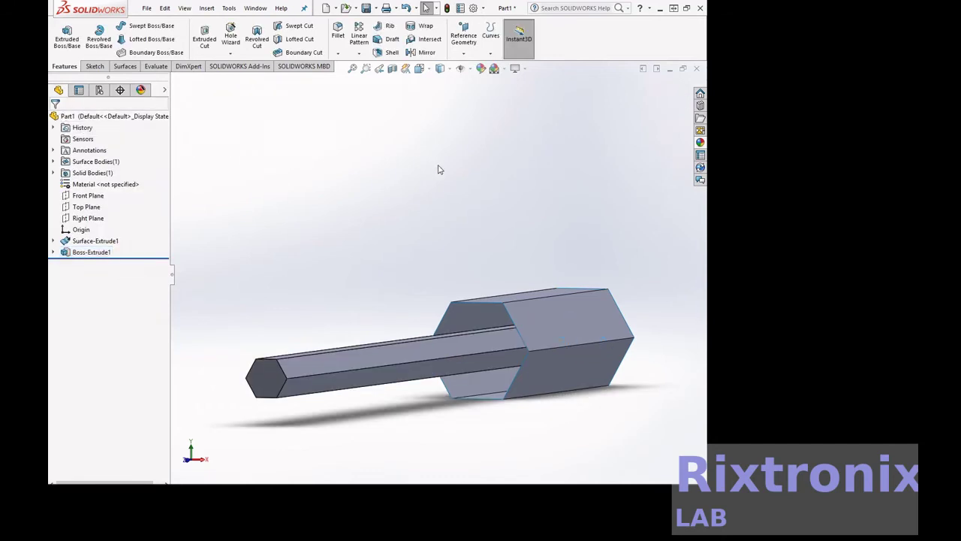
right_click(440, 169)
click(469, 212)
mouse_move(468, 208)
mouse_down()
mouse_move(488, 213)
mouse_move(491, 204)
mouse_move(472, 206)
mouse_up()
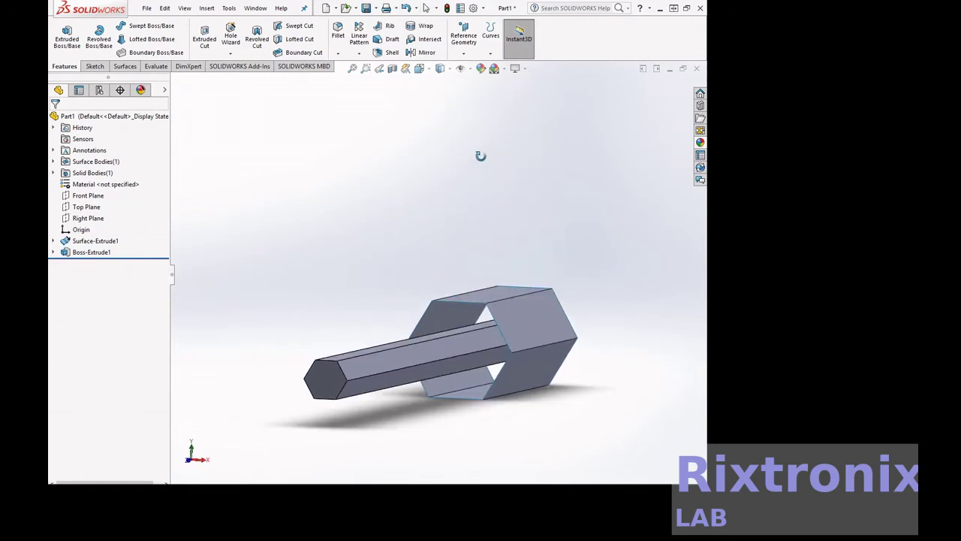
key(ctrl+z)
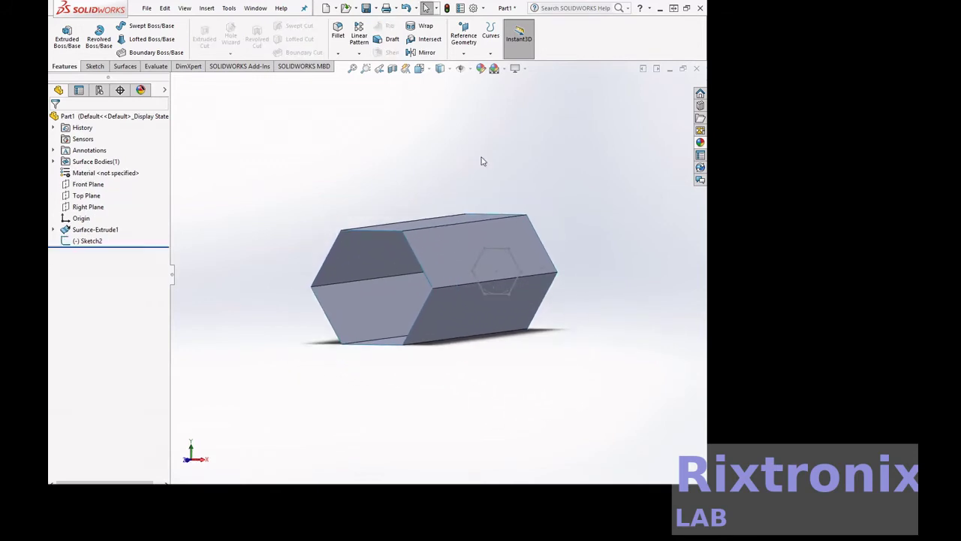
Turn the body to face front and delete the small hexagon sketch, Sketch2
right_click(516, 155)
click(546, 189)
mouse_move(546, 188)
mouse_down()
mouse_move(571, 170)
mouse_move(554, 172)
mouse_up()
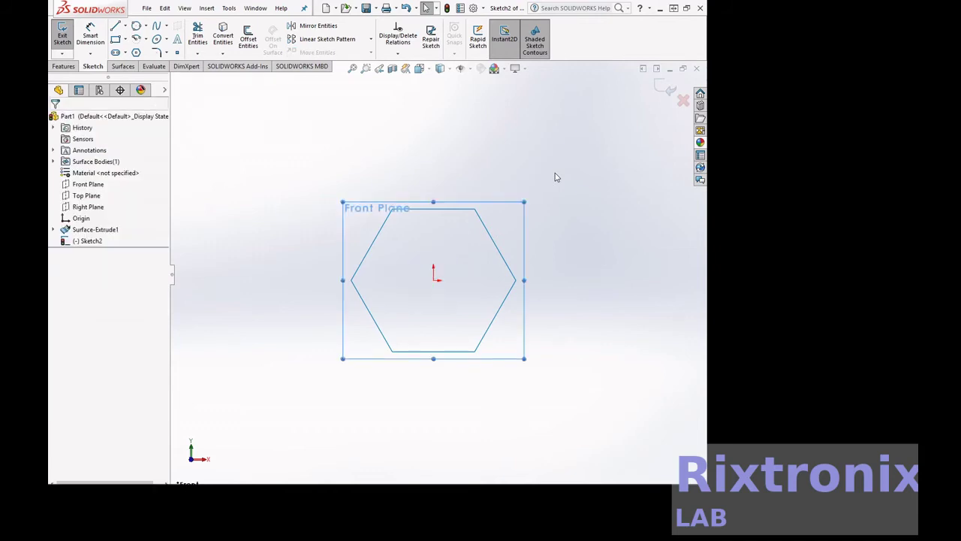
click(88, 241)
click(71, 43)
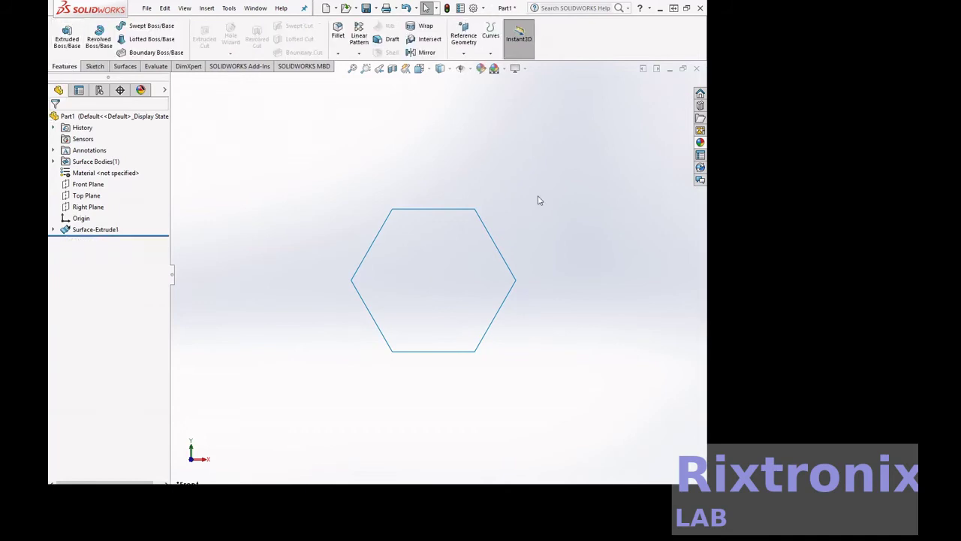
right_click(549, 202)
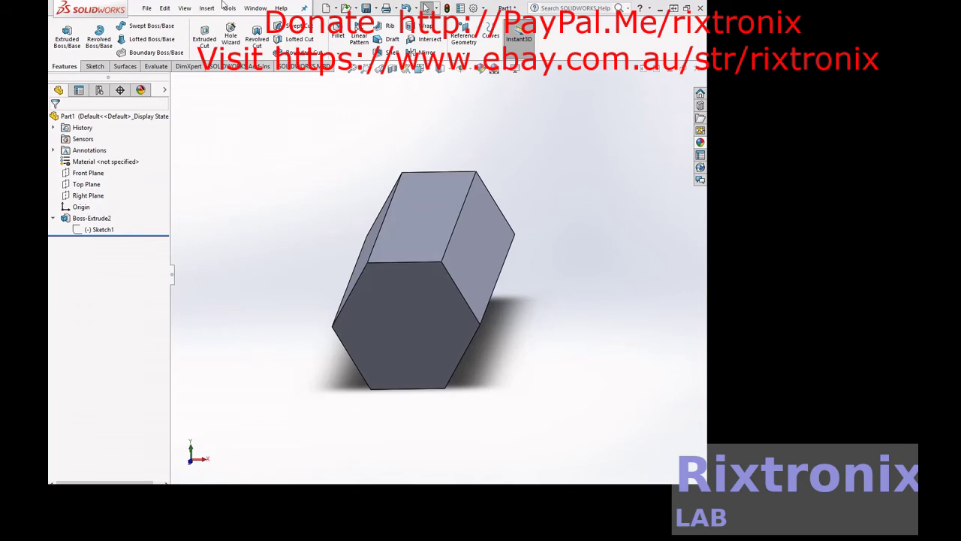
Select Sketch1 and Boss-Extrude2 in the feature tree, then clear the selection
click(104, 231)
click(96, 219)
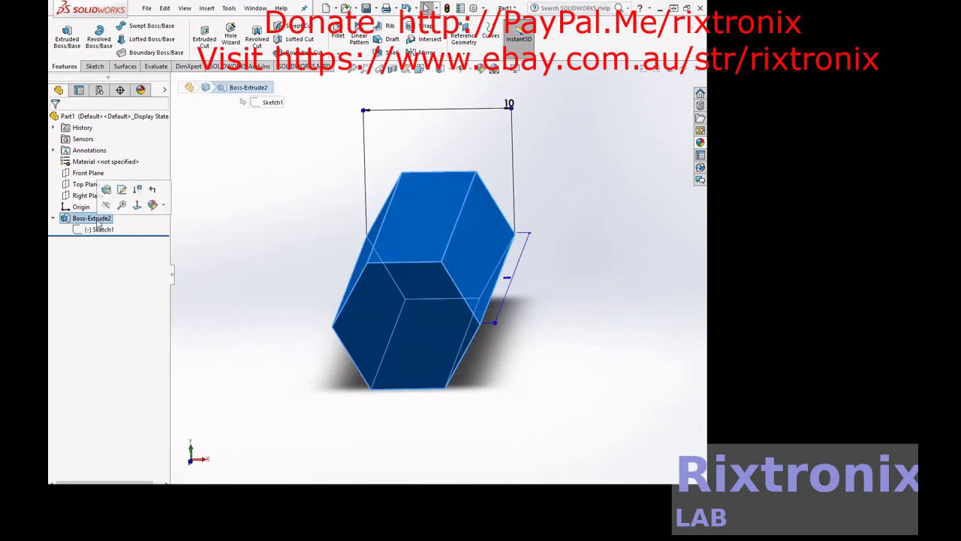
click(257, 150)
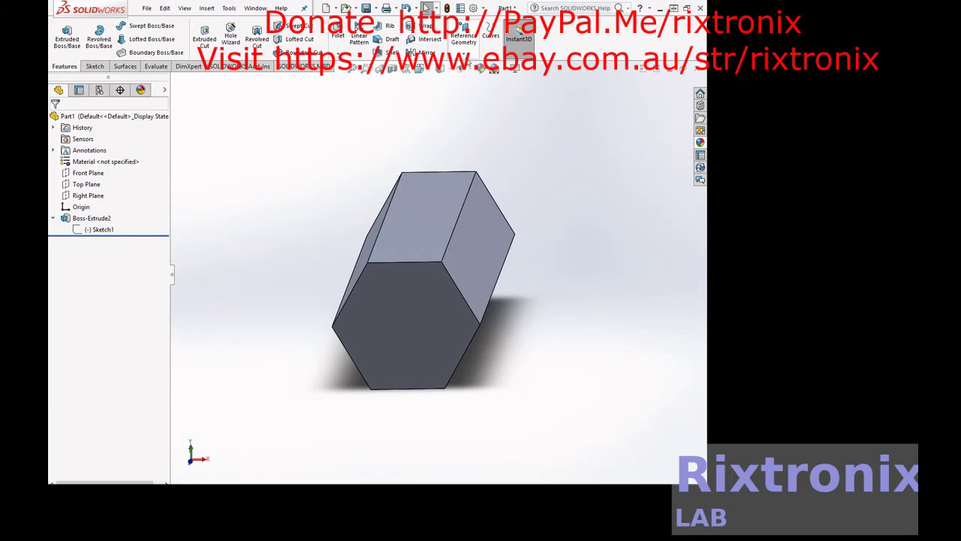
Create Plane2 offset 30 mm from the hexagon's end face
click(465, 36)
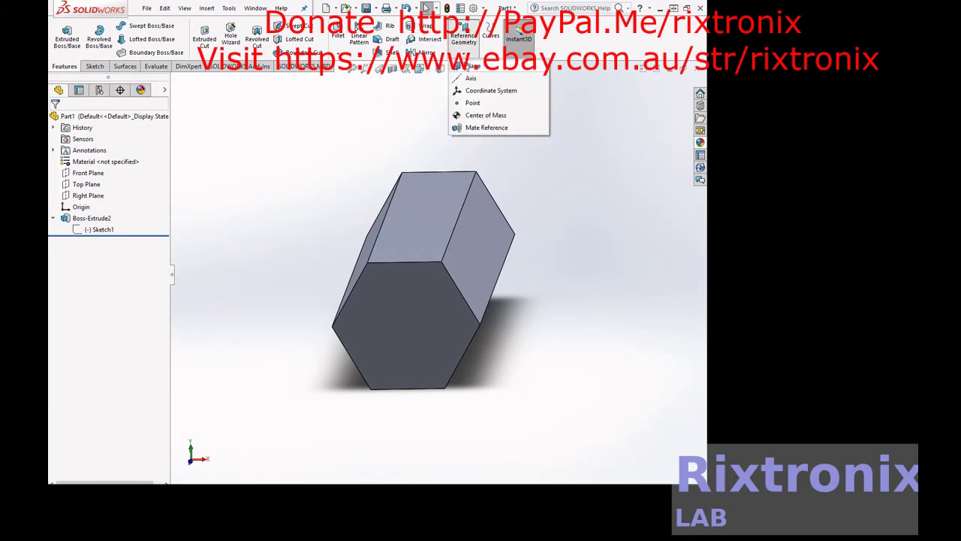
click(472, 66)
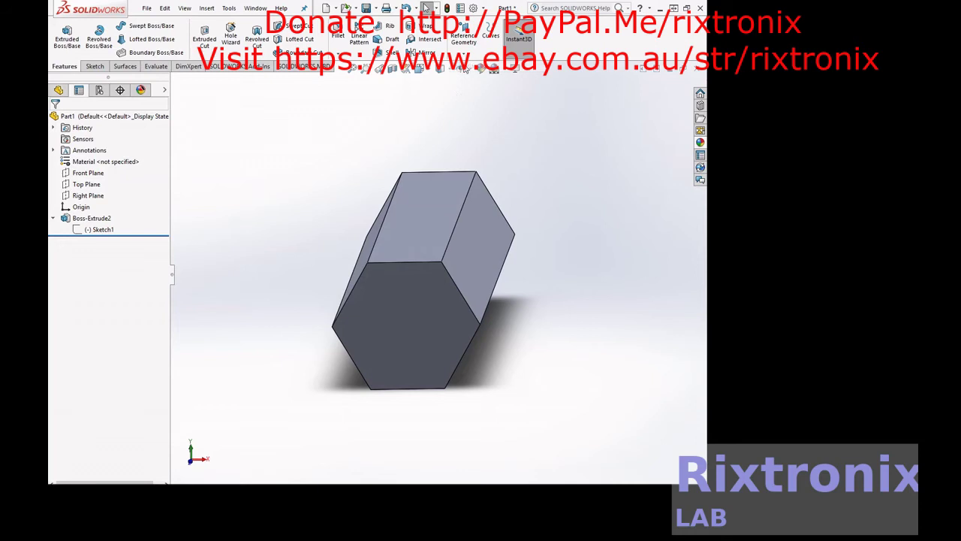
click(399, 299)
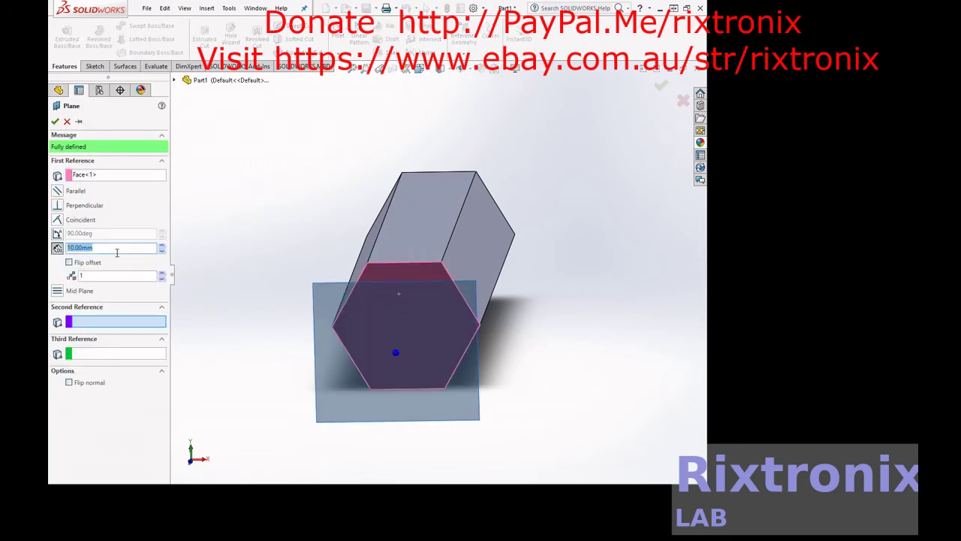
click(147, 248)
click(55, 123)
click(55, 124)
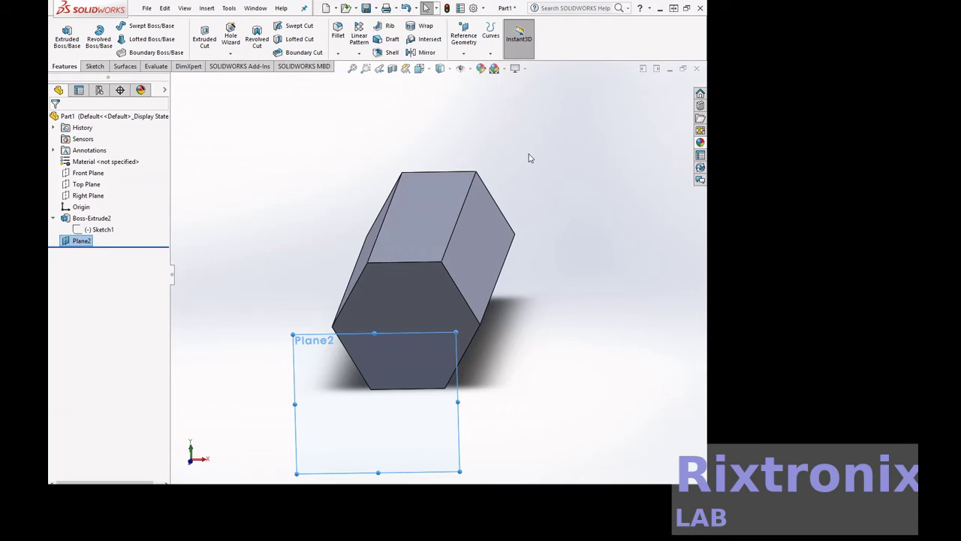
View Plane2 face-on, tilt the model slightly, and start a polygon sketch on it
right_click(87, 247)
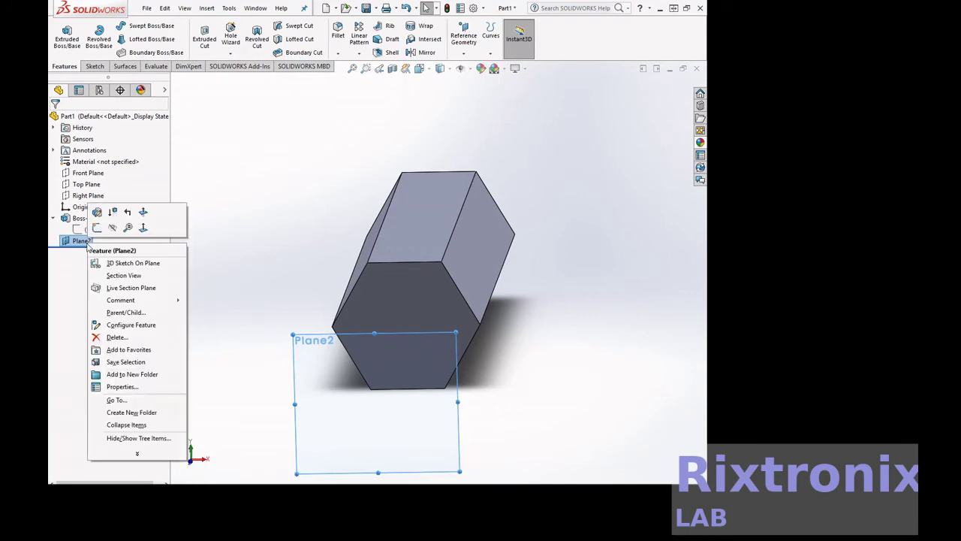
click(148, 210)
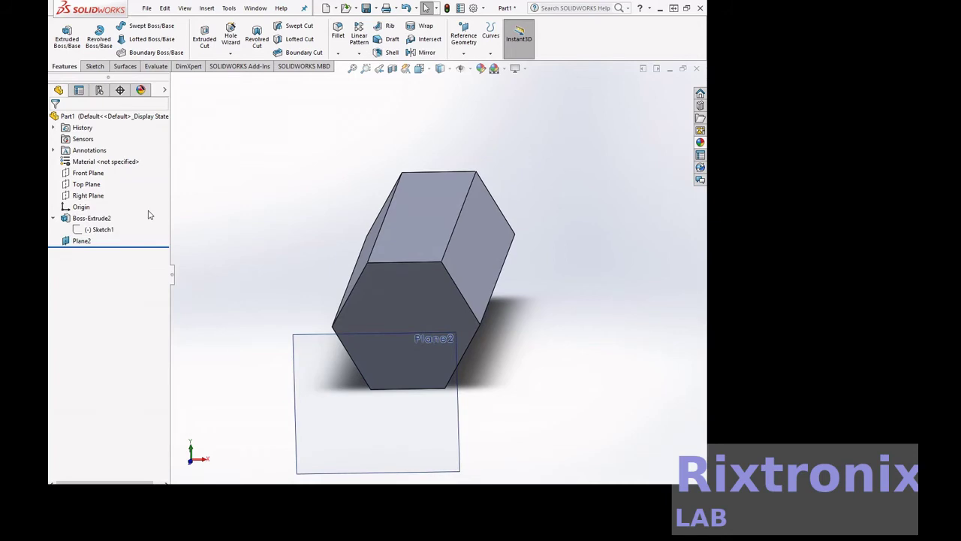
click(81, 241)
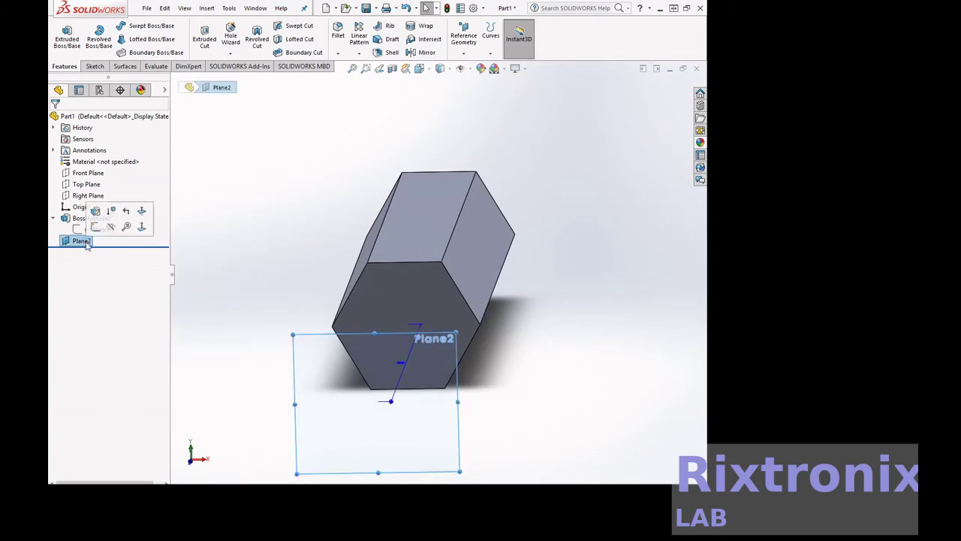
click(141, 226)
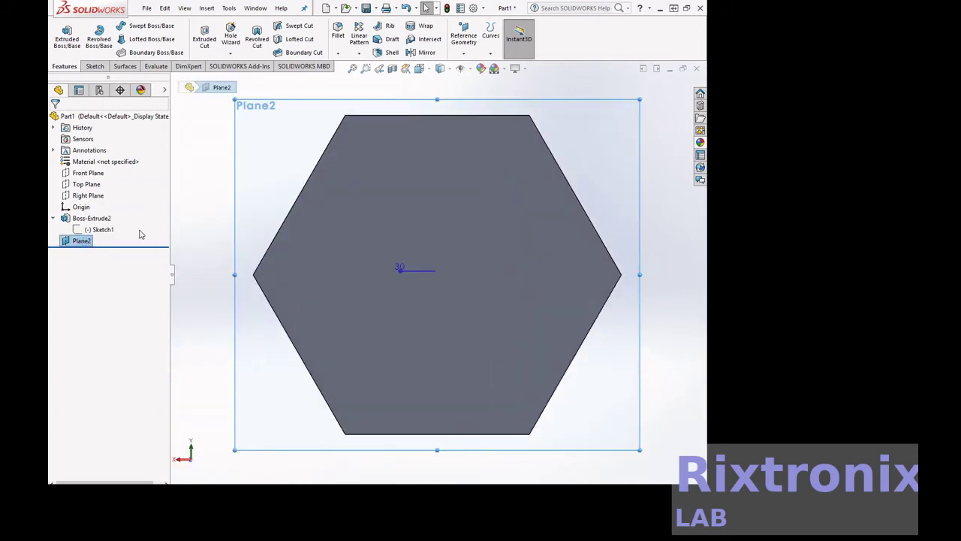
right_click(655, 144)
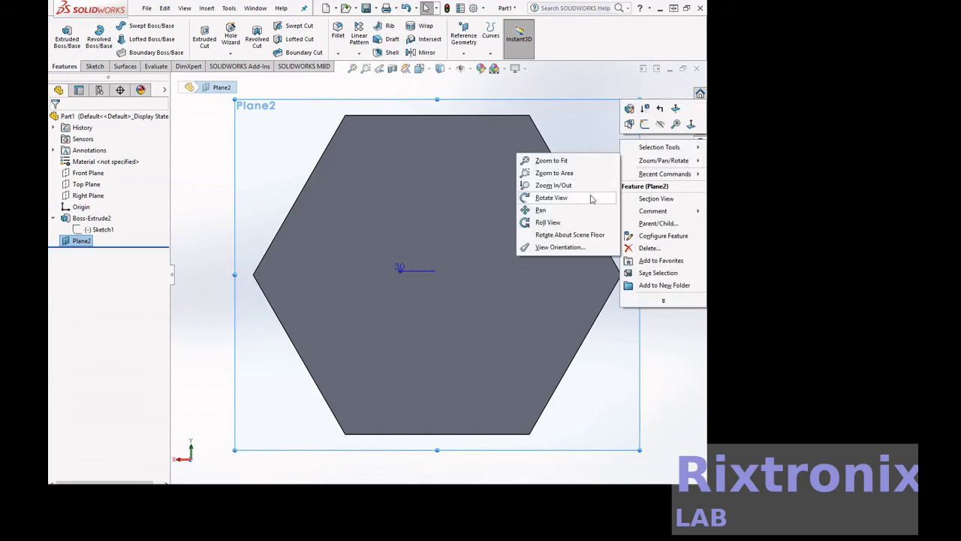
mouse_move(663, 161)
click(597, 197)
mouse_move(626, 181)
mouse_down()
mouse_move(411, 177)
mouse_move(420, 176)
mouse_up()
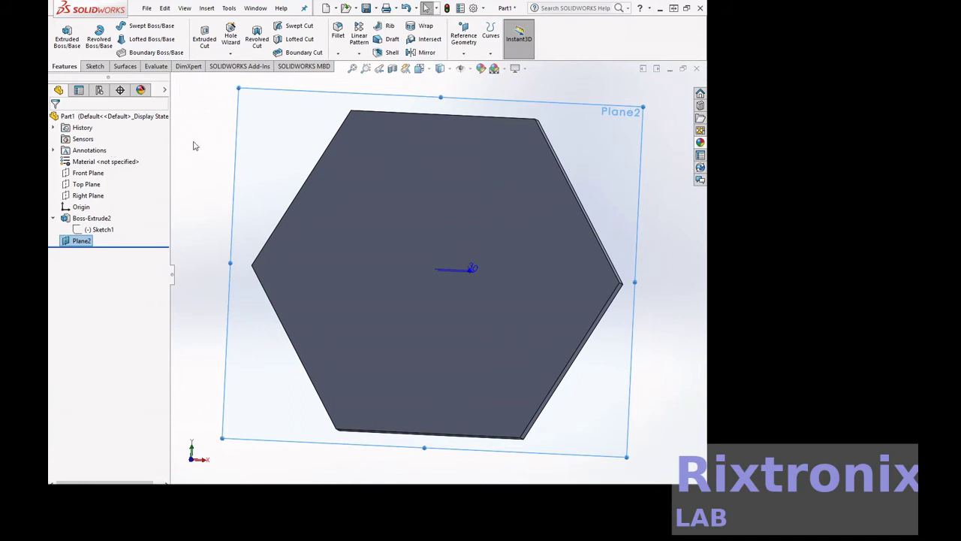
click(101, 67)
click(136, 52)
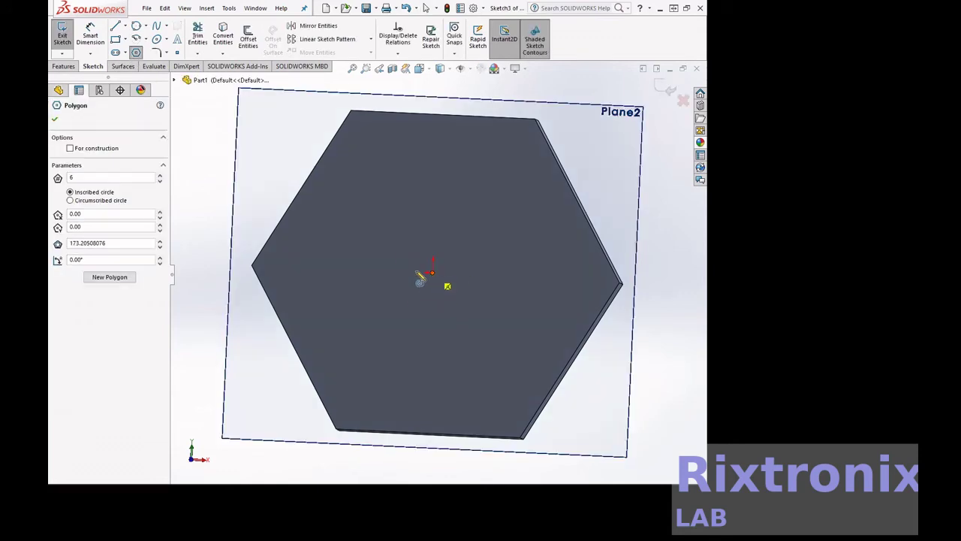
Draw a hexagon centred on the origin on Plane2
click(433, 271)
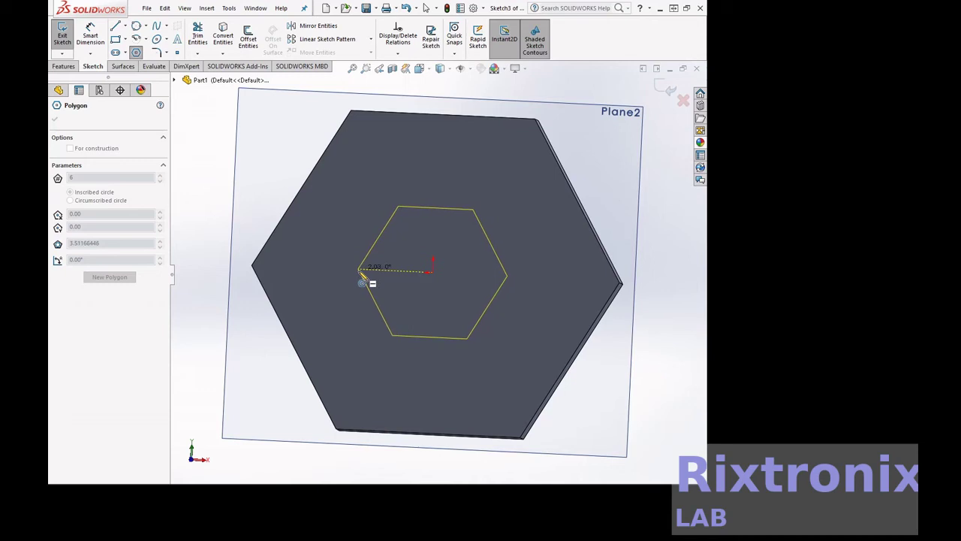
click(364, 271)
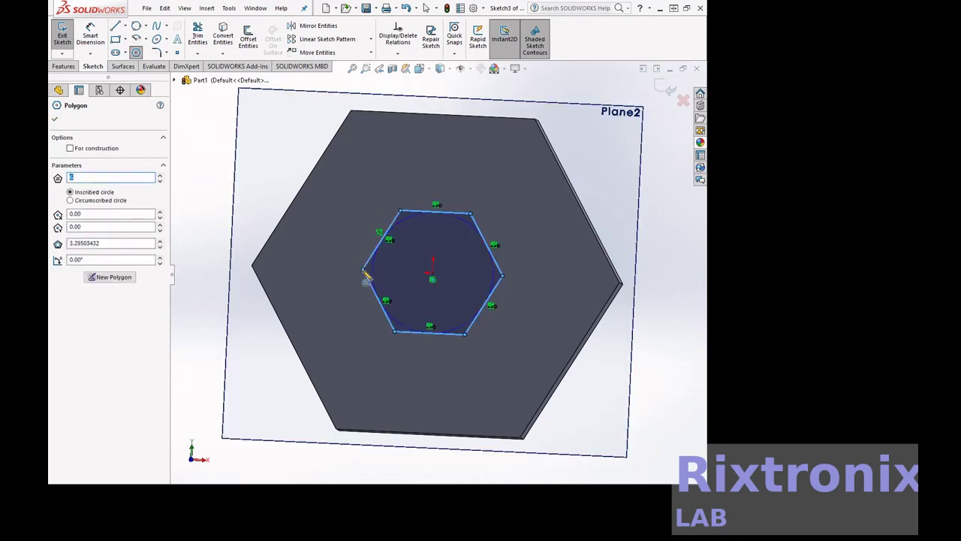
key(Escape)
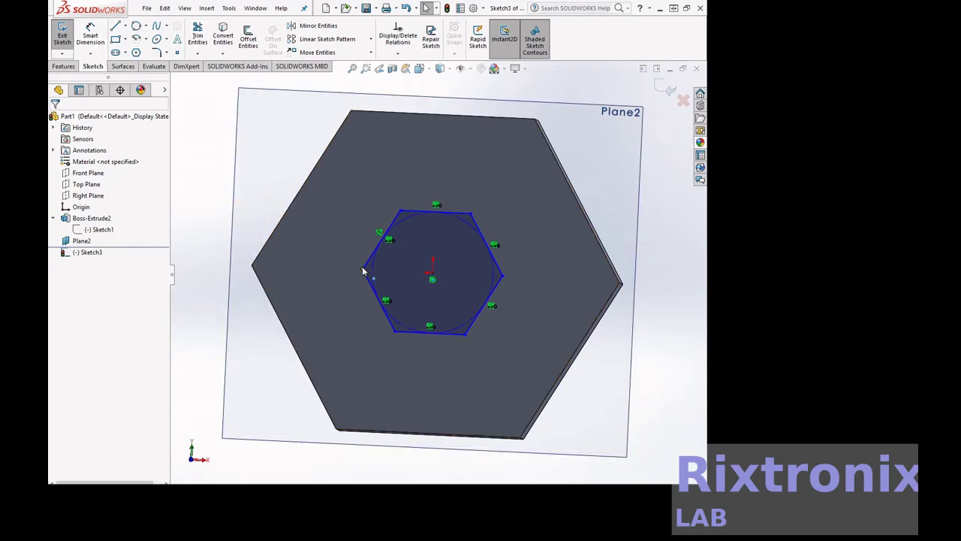
Dimension the hexagon 4 mm between its left and right corners
click(88, 30)
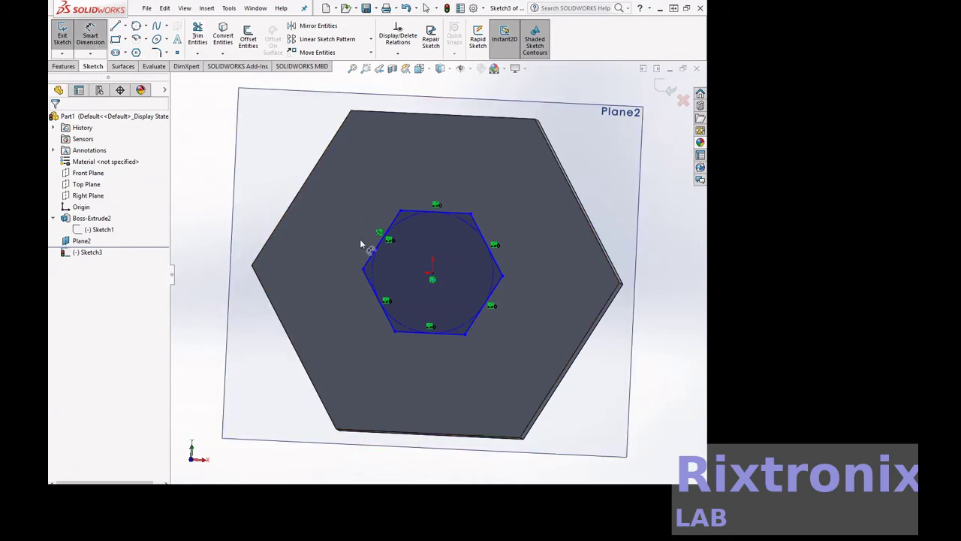
click(364, 269)
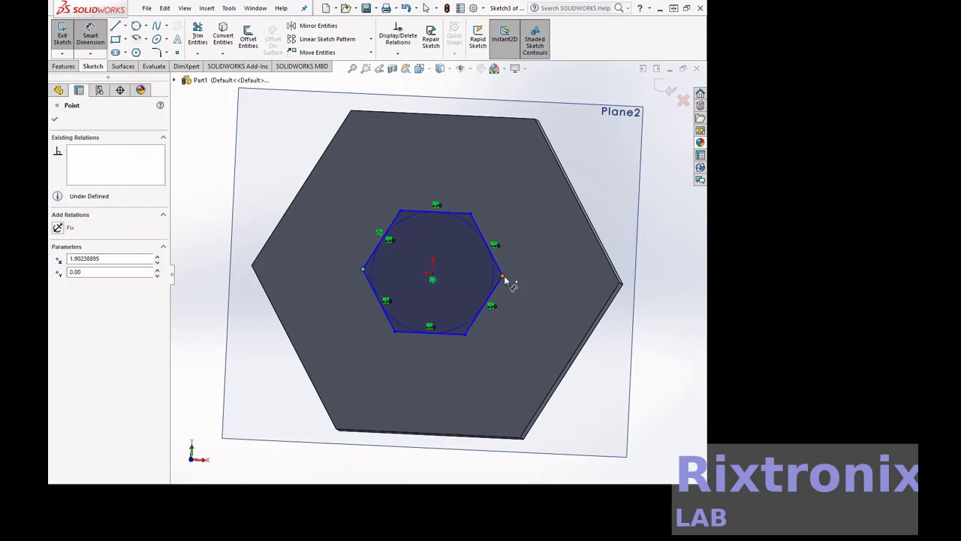
click(502, 277)
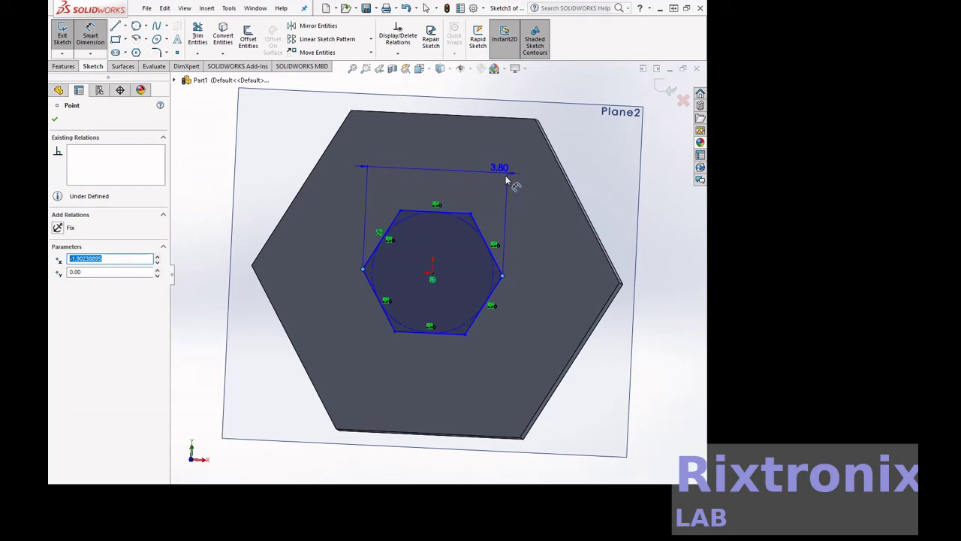
click(506, 180)
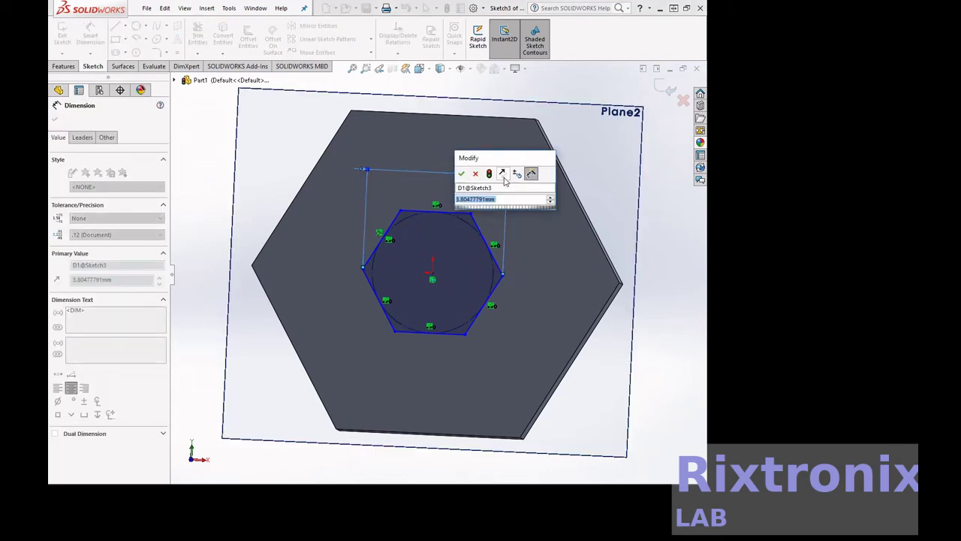
text(4)
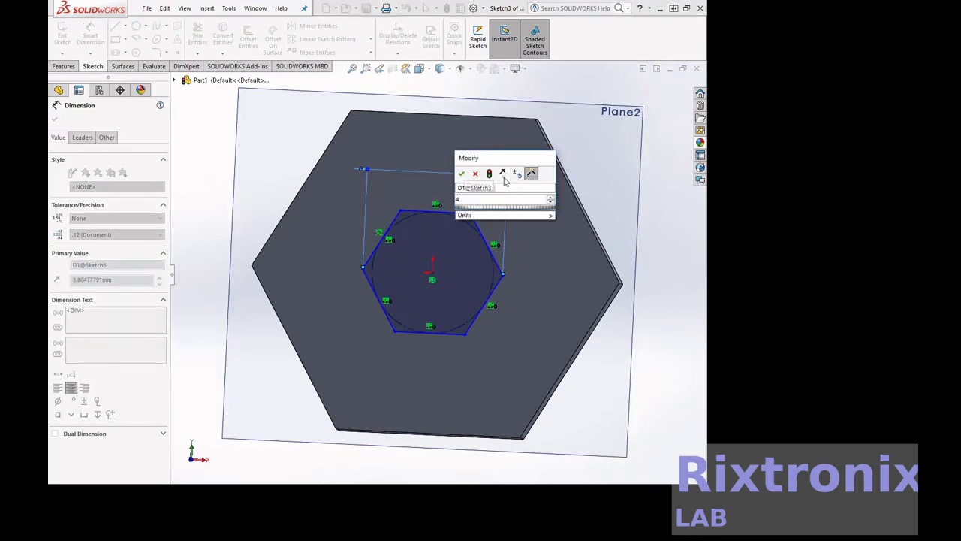
click(462, 174)
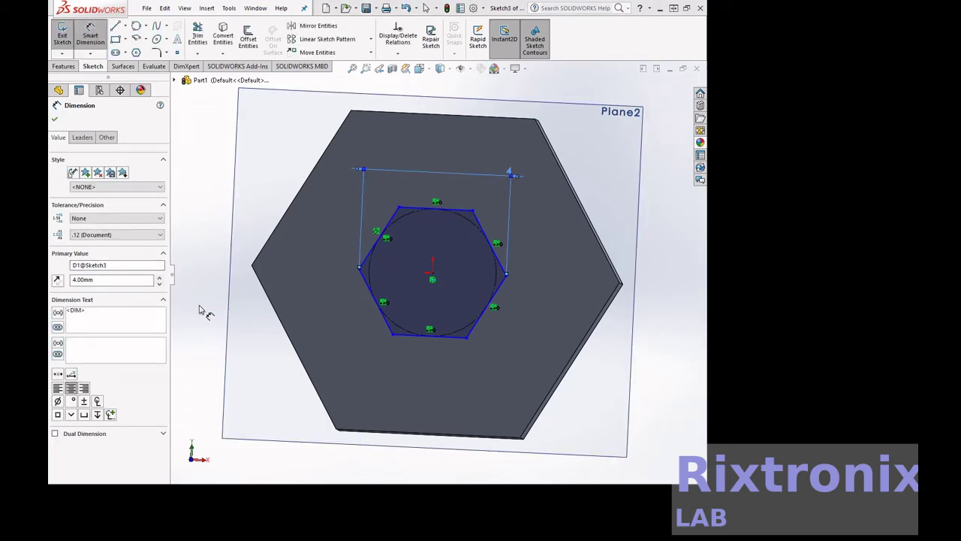
click(54, 118)
right_click(651, 189)
mouse_move(607, 205)
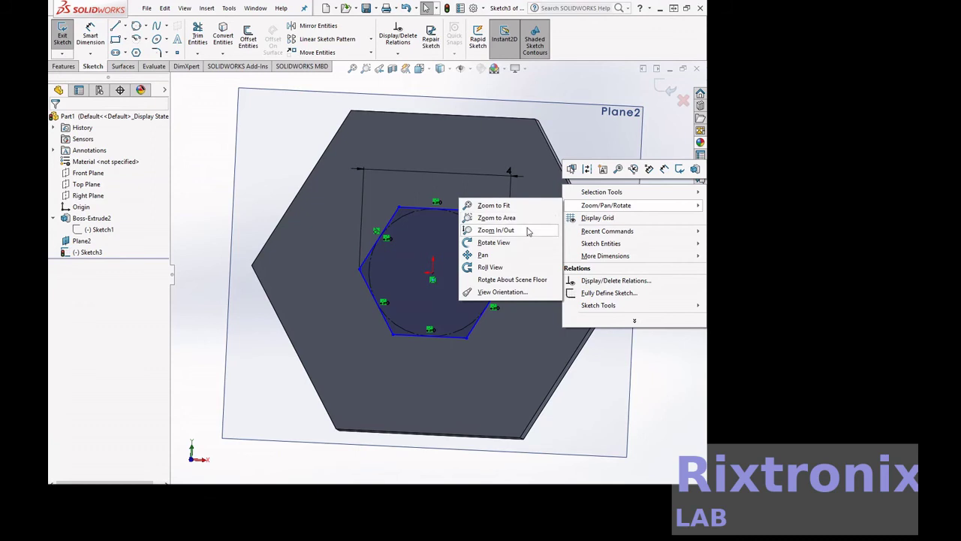
Orbit the view around the part, then select and exit Sketch3
click(494, 242)
scroll(654, 227, down, 5)
drag(644, 225, 553, 220)
scroll(553, 225, up, 3)
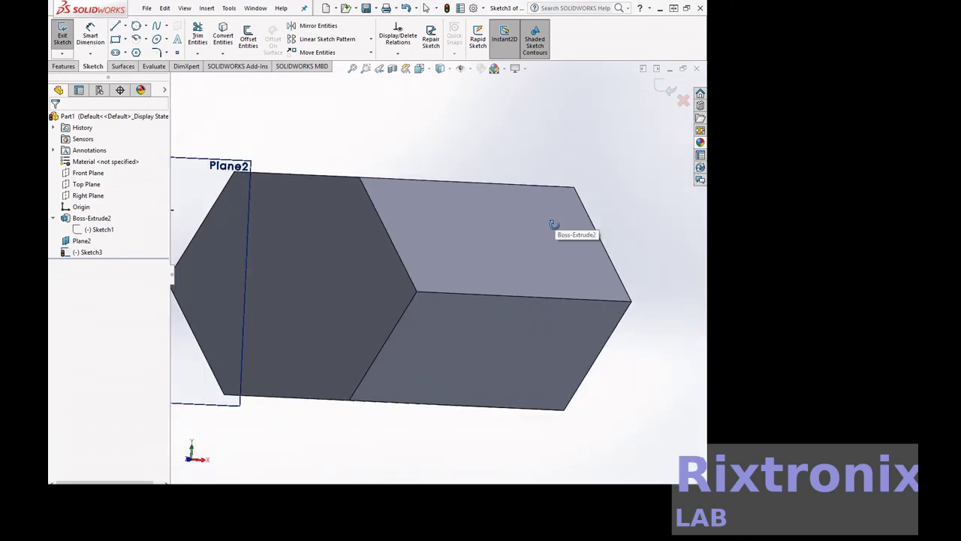
scroll(554, 224, up, 2)
scroll(554, 225, up, 2)
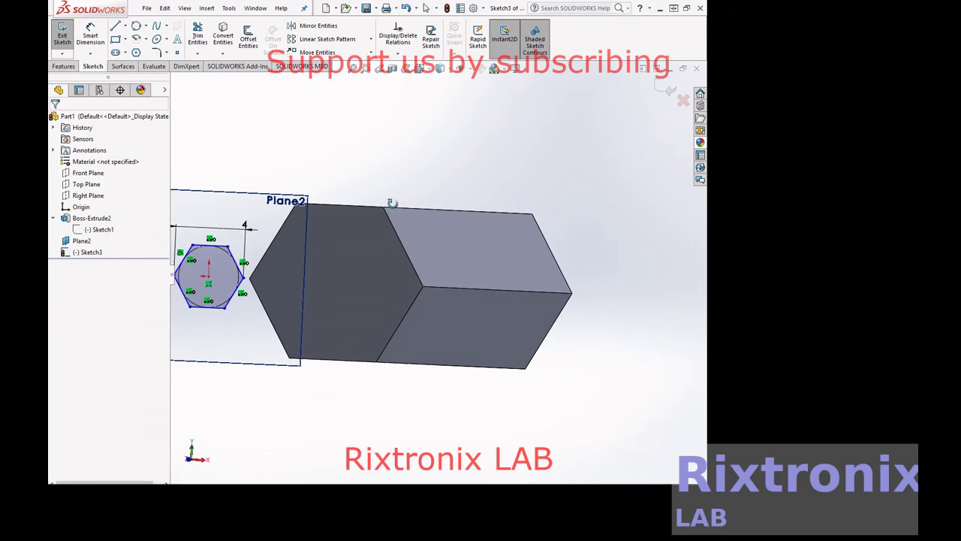
click(91, 252)
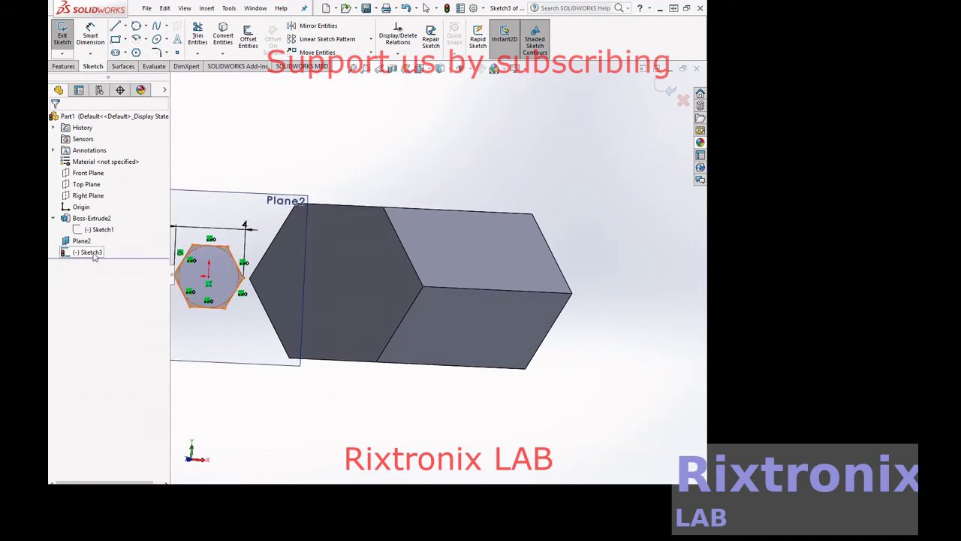
click(65, 39)
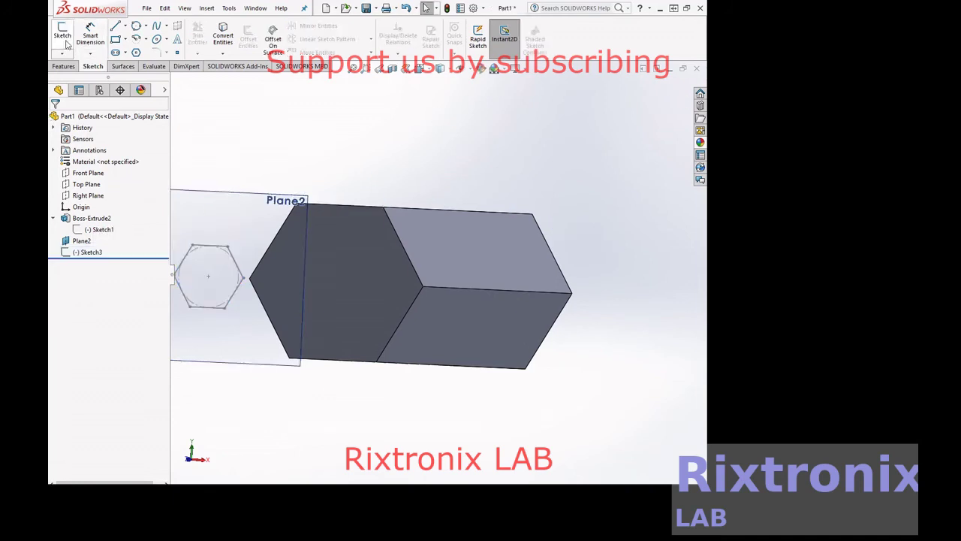
Extrude Sketch3 35 mm blind as a merged hexagonal shaft, Boss-Extrude3
click(90, 253)
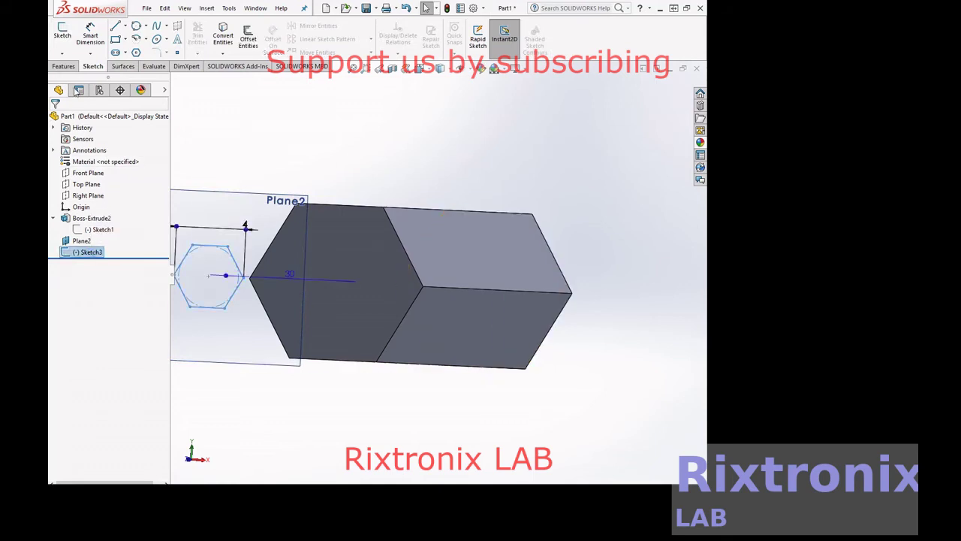
click(64, 66)
click(66, 41)
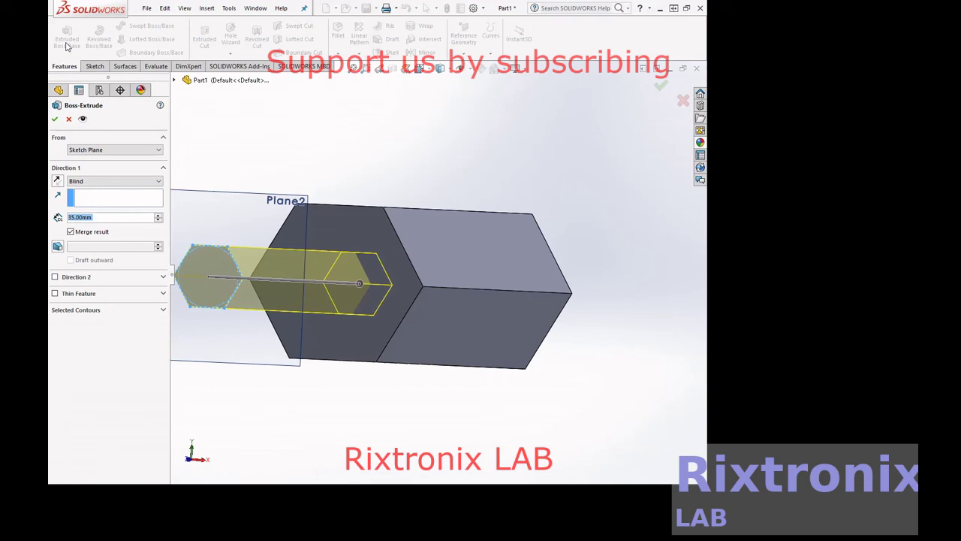
click(56, 120)
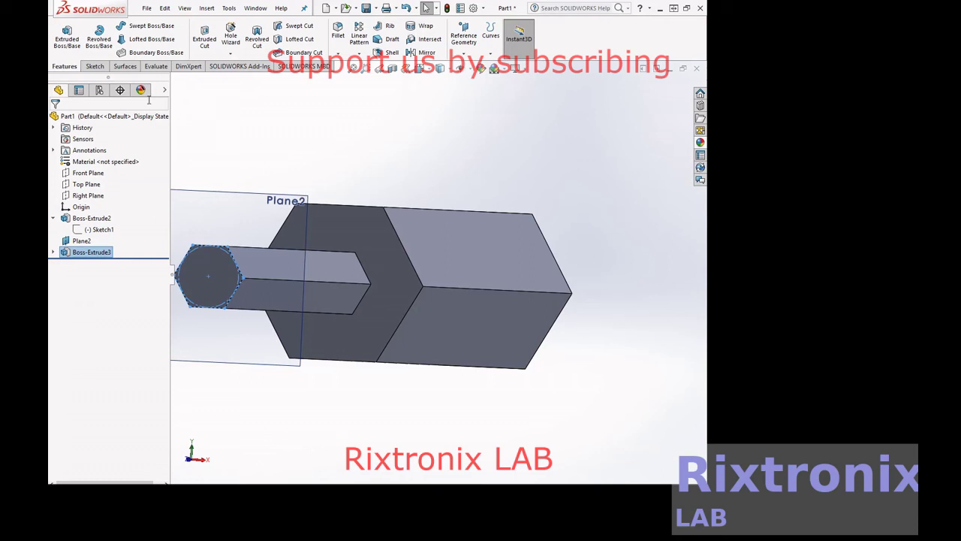
click(146, 9)
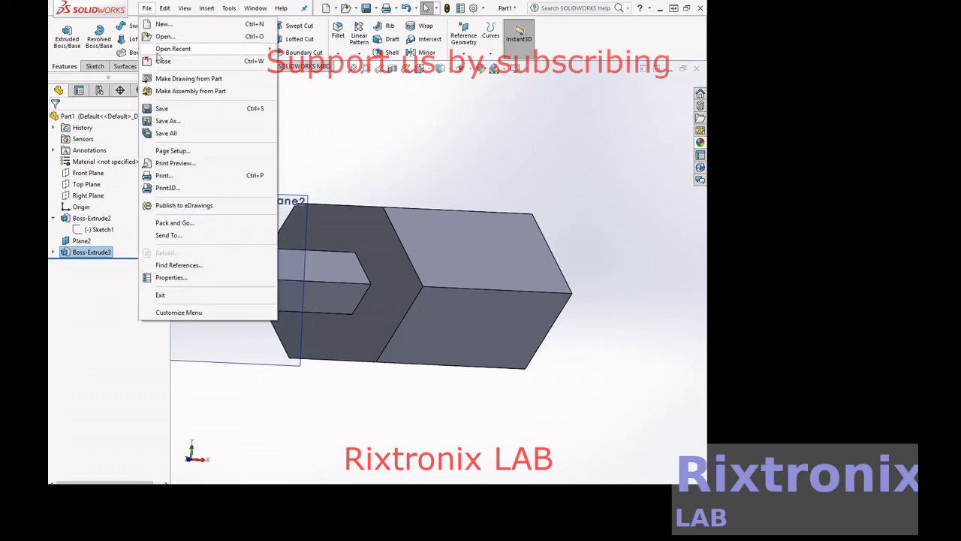
Save the part under the file name 'Hexagon bit 4mmV1'
click(169, 109)
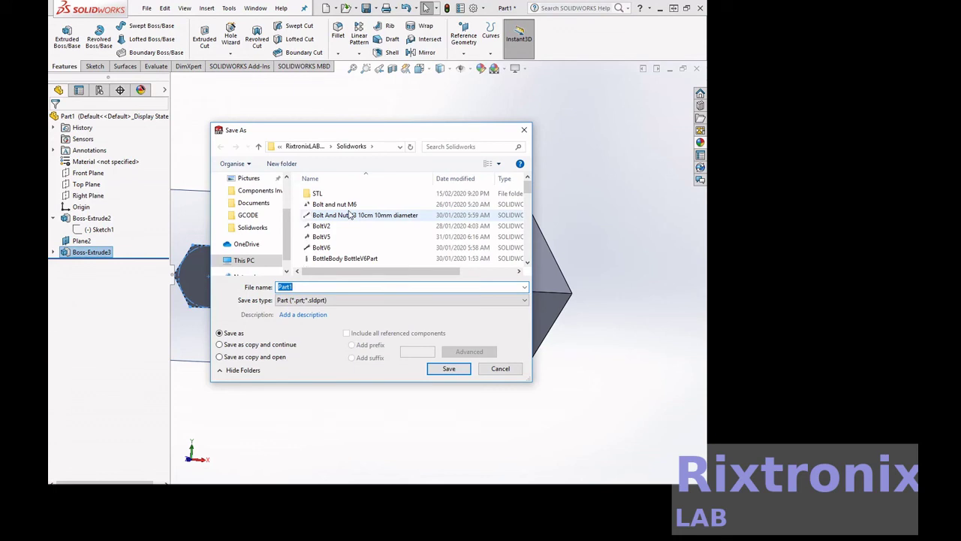
text(He)
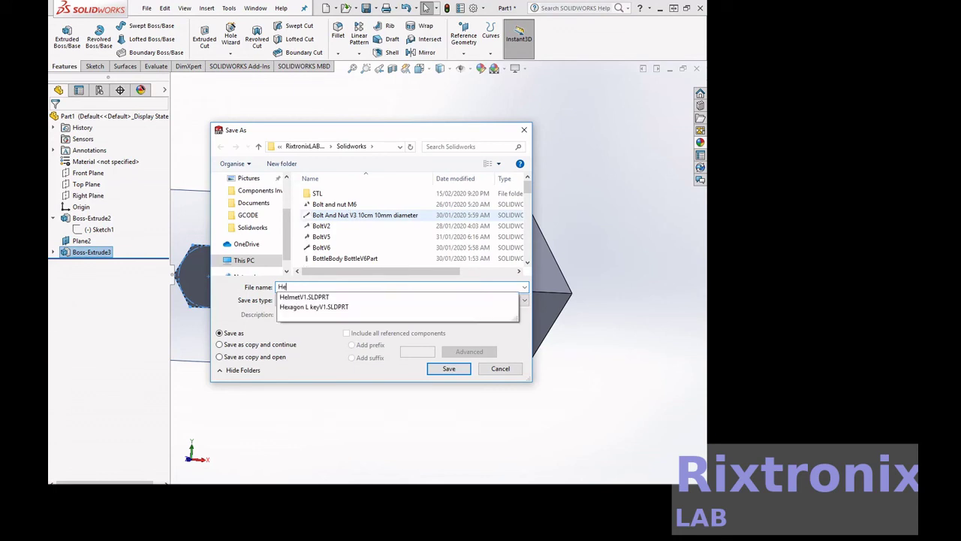
text(xagon )
text(bin)
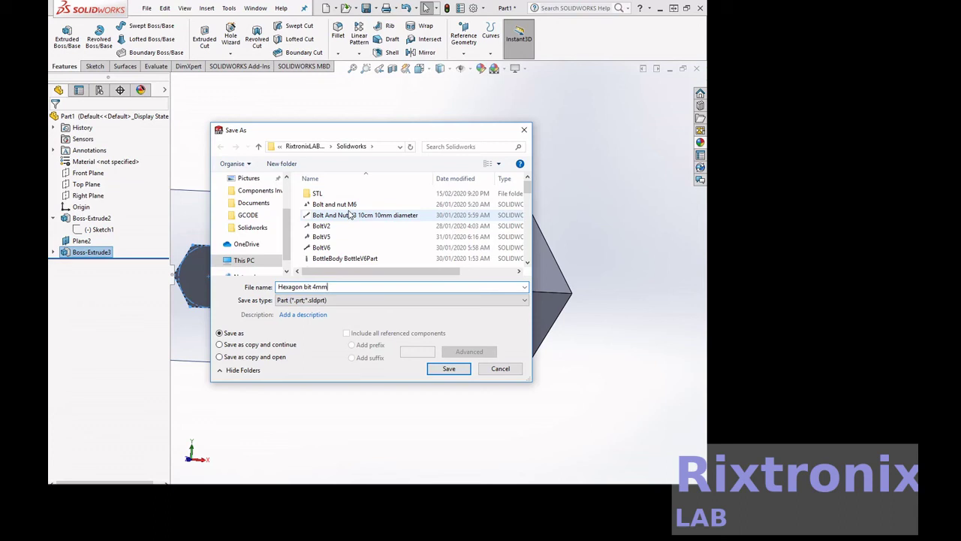
text(V1)
key(Return)
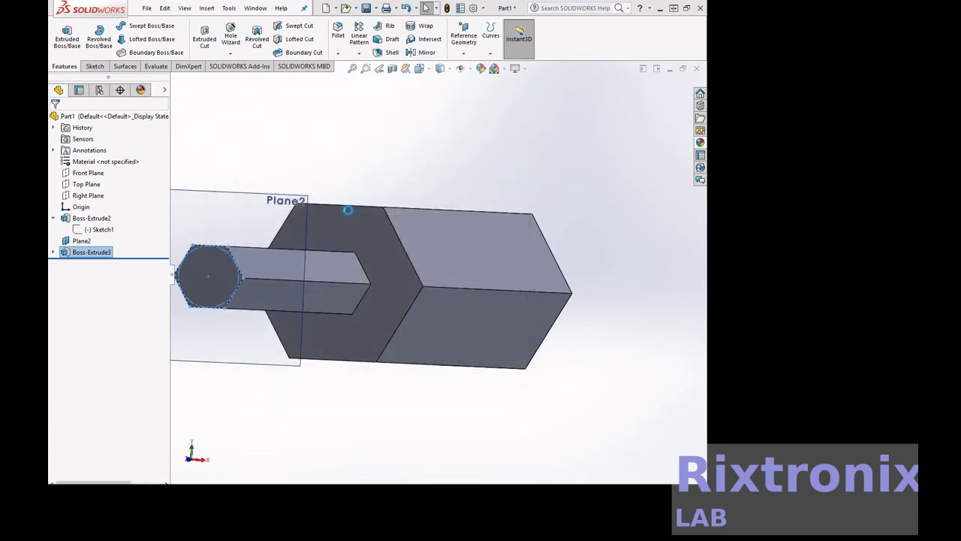
click(520, 114)
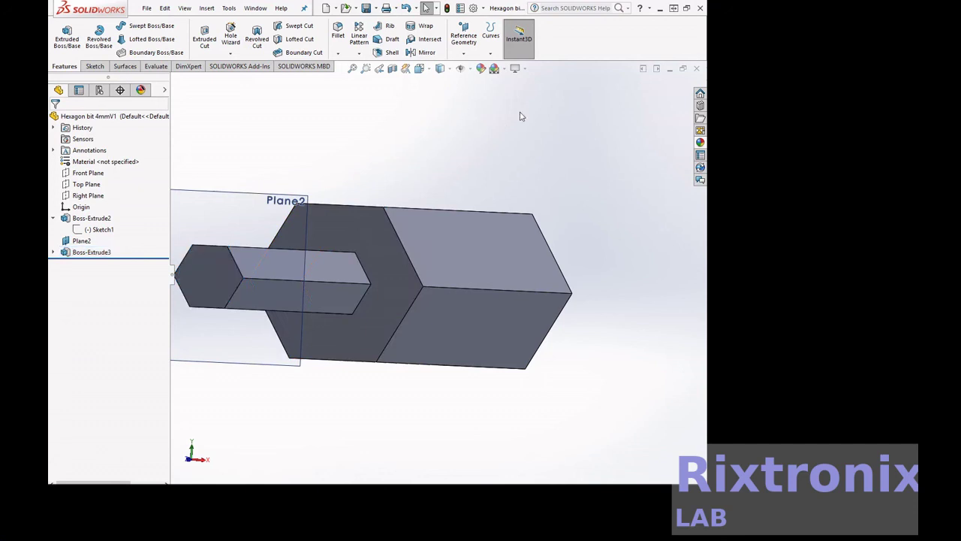
Orbit the model, then set it to the Right view
right_click(521, 113)
click(584, 157)
drag(607, 143, 593, 144)
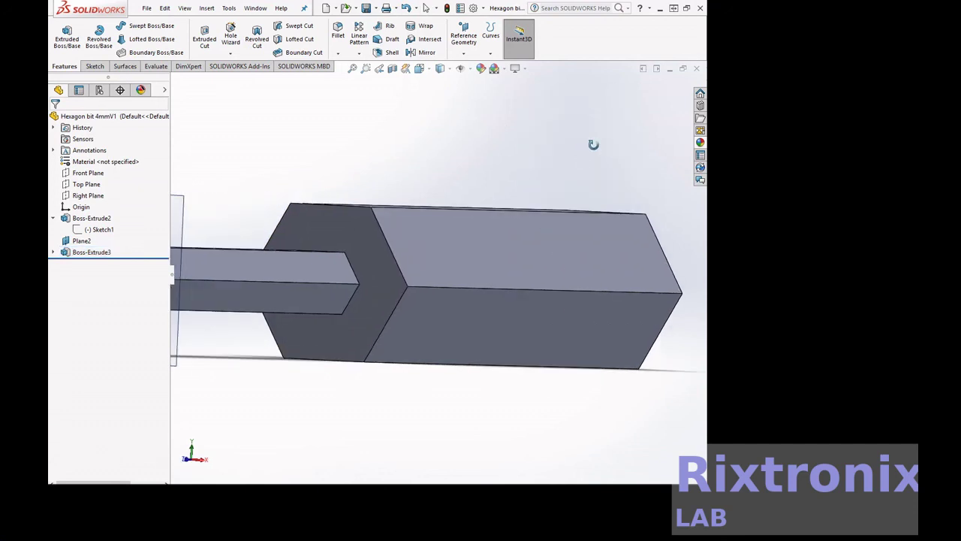
click(430, 71)
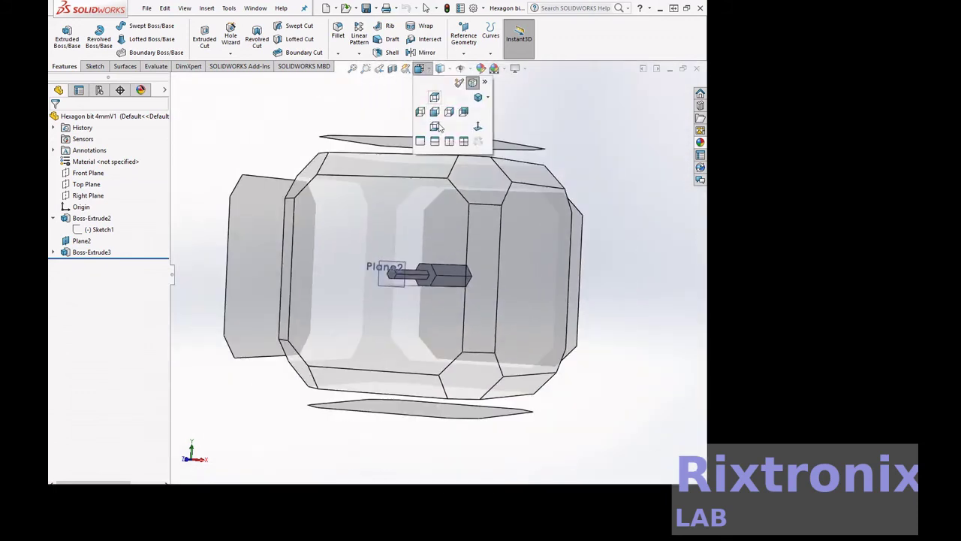
click(524, 295)
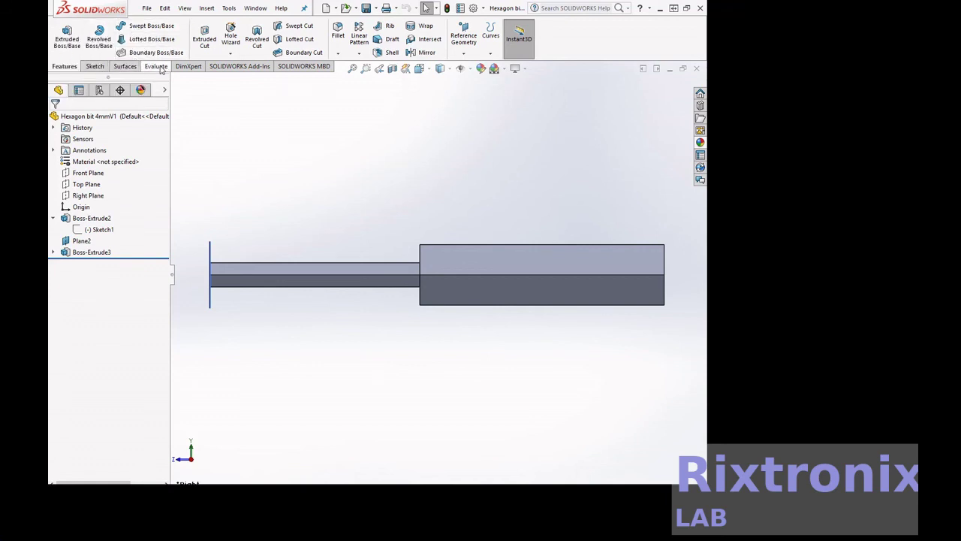
Measure from Plane2 to the body's far end, confirming the 65 mm length
click(156, 66)
click(90, 37)
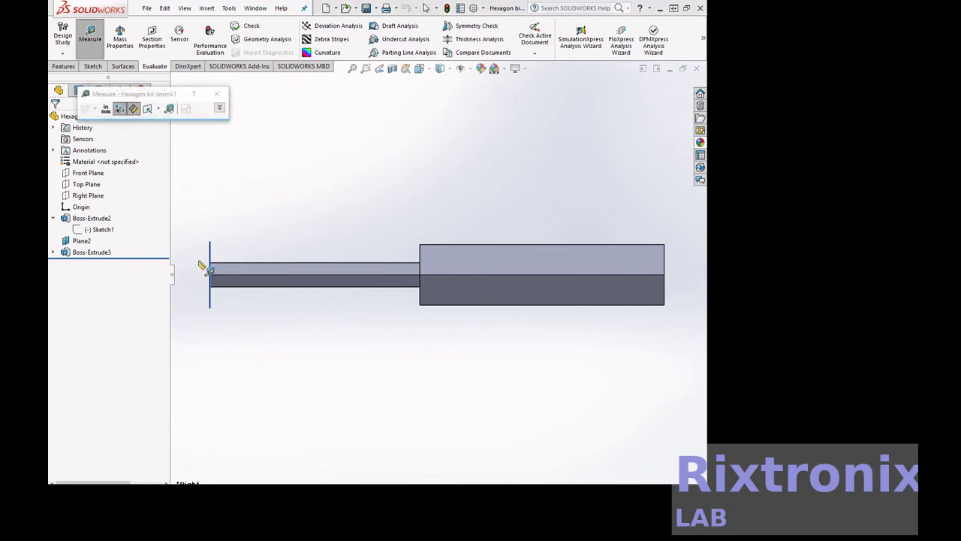
click(211, 275)
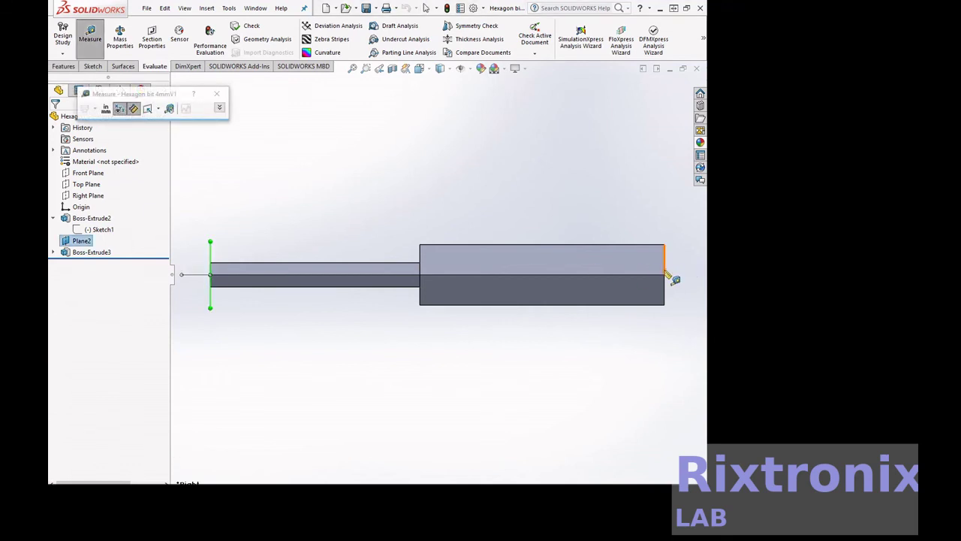
click(665, 274)
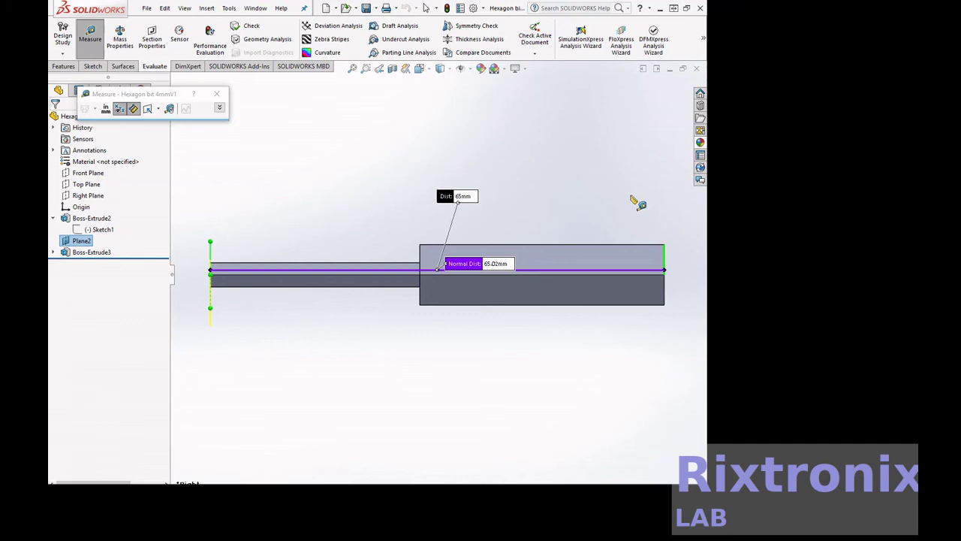
key(Escape)
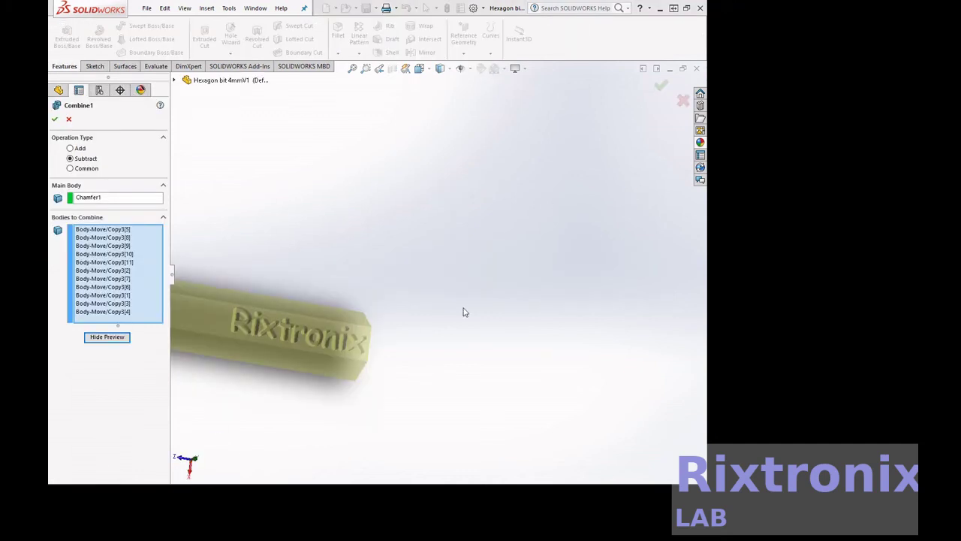
Hide the subtraction preview and apply Combine1, cutting the Rixtronix letters into the body
scroll(472, 276, up, 2)
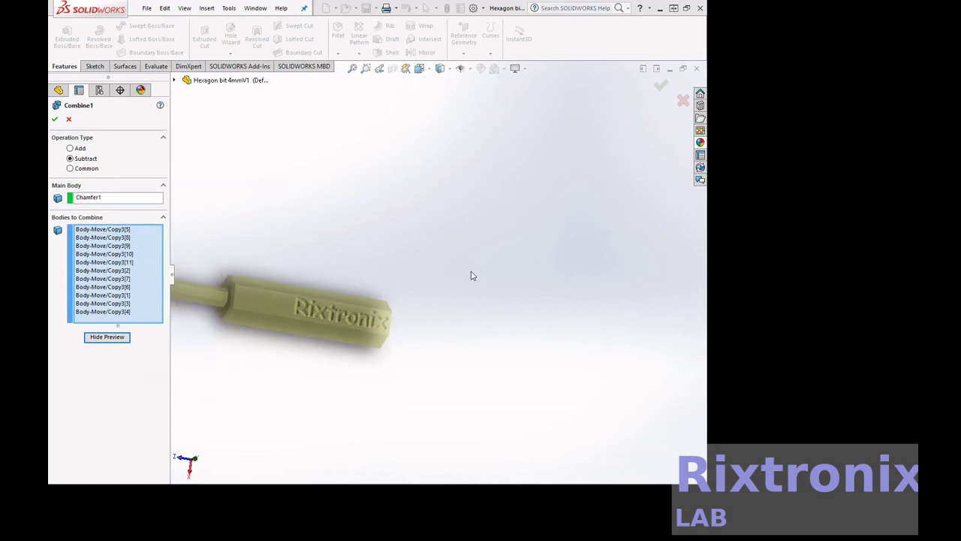
scroll(472, 275, up, 2)
scroll(472, 276, down, 2)
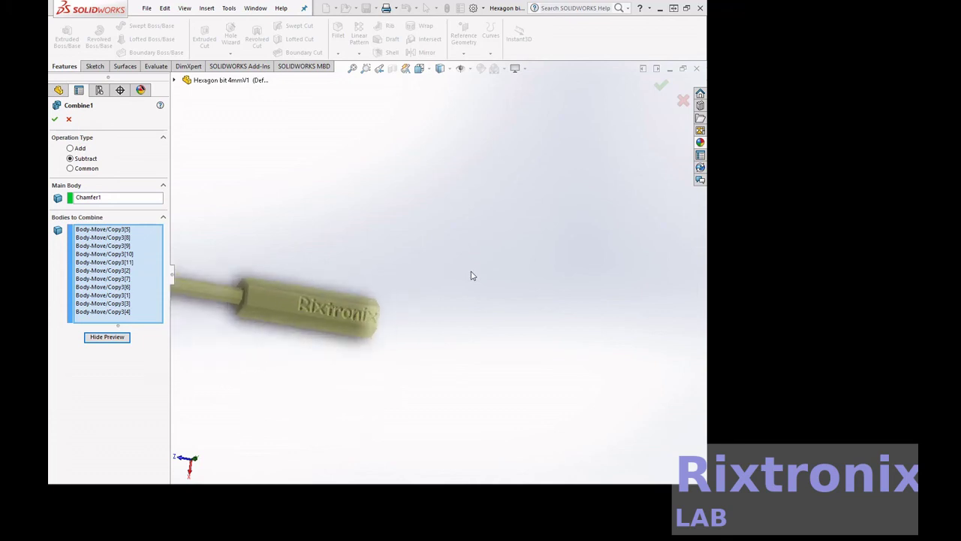
click(106, 336)
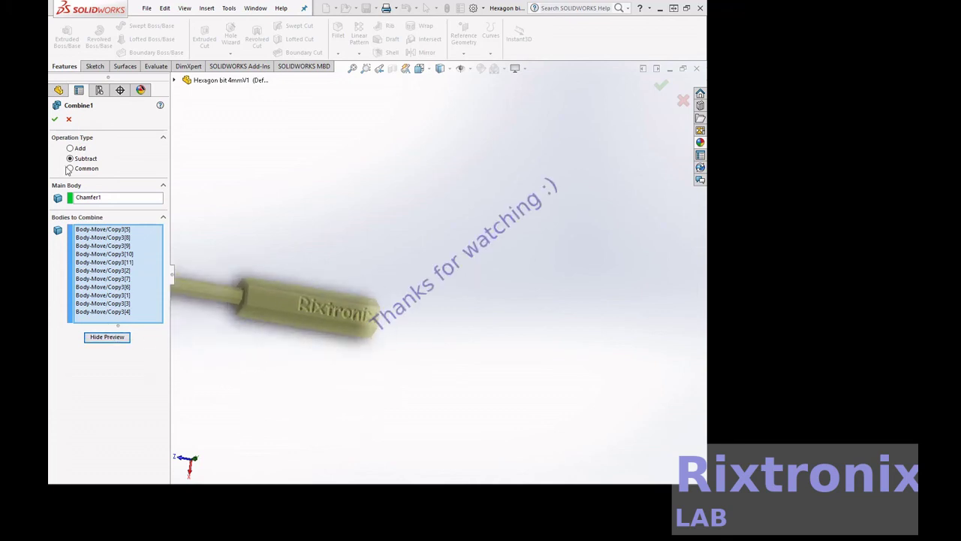
click(55, 119)
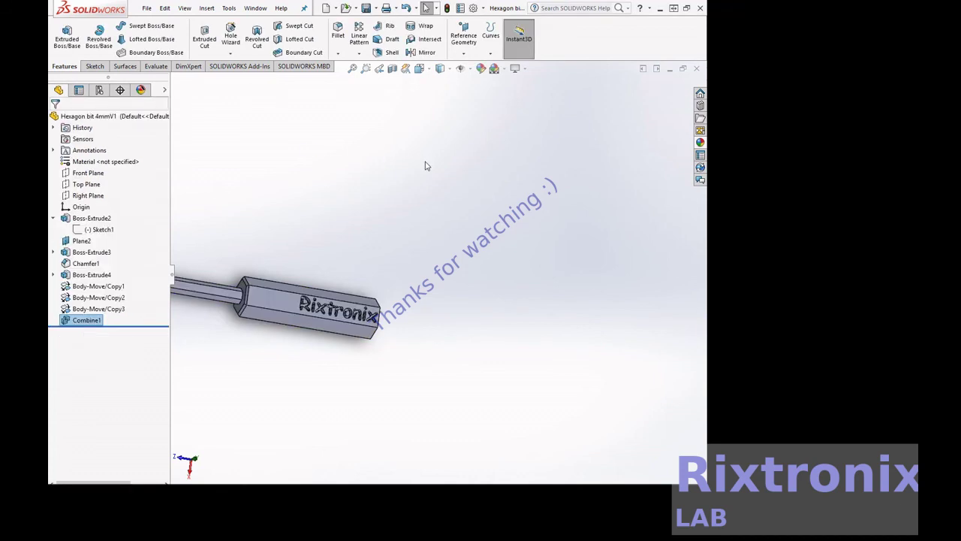
Cancel Save As, then save the part under its current name 'Hexagon bit 4mmV1'
click(149, 9)
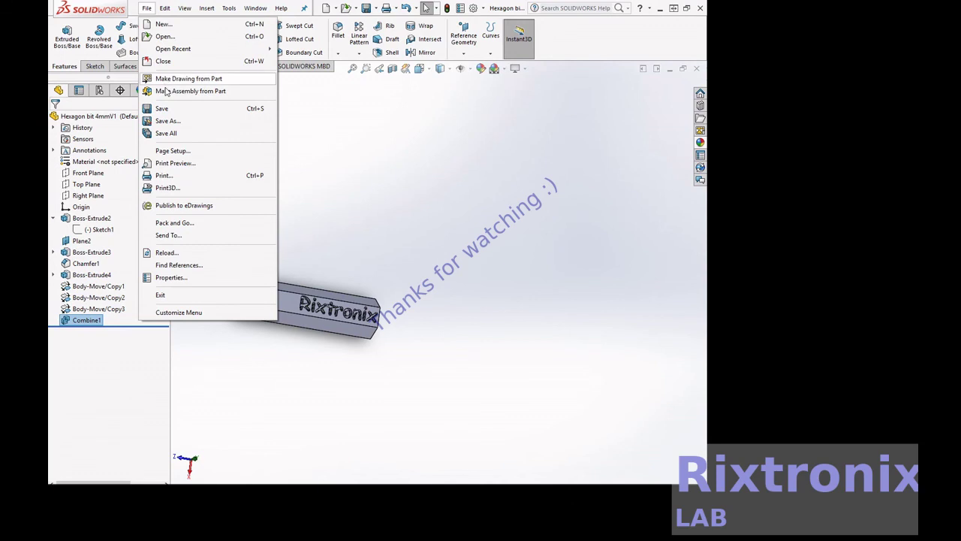
click(172, 121)
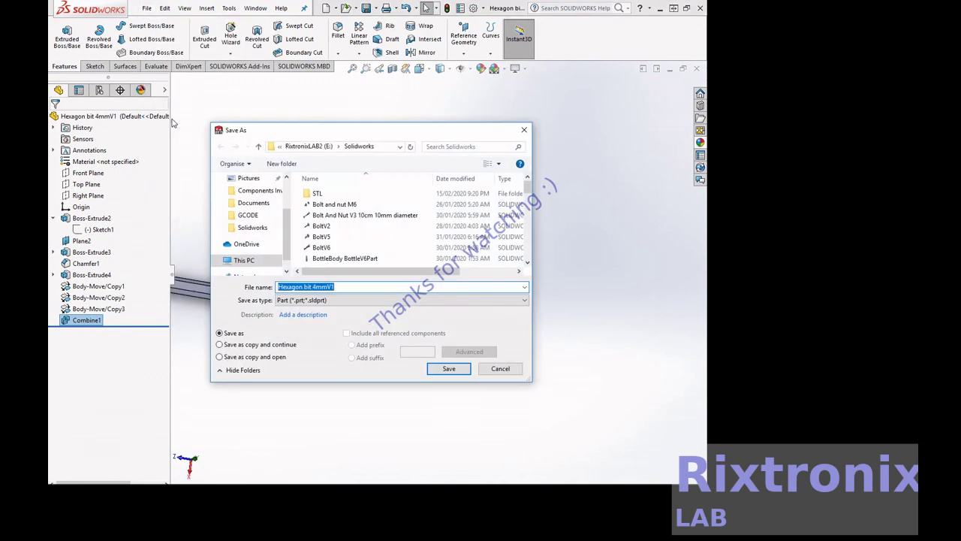
click(514, 371)
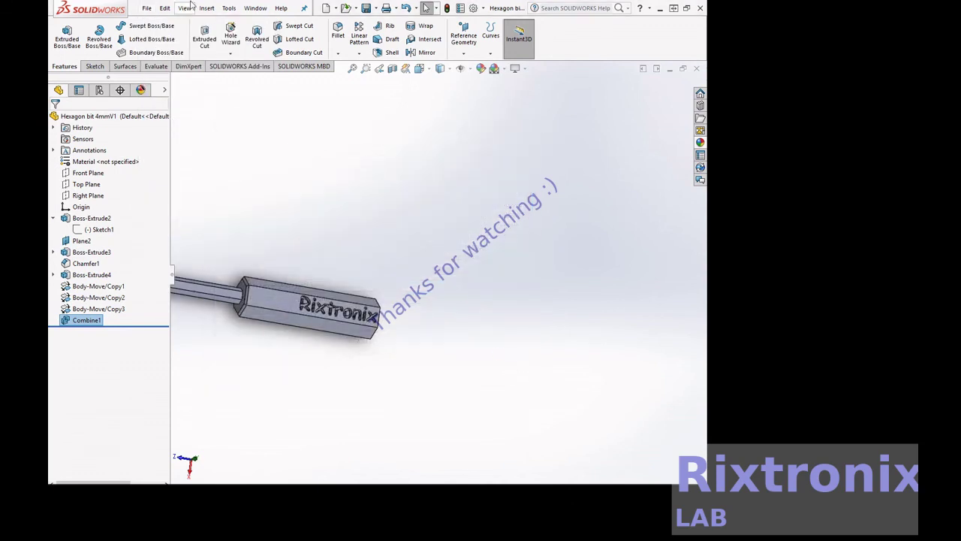
click(148, 10)
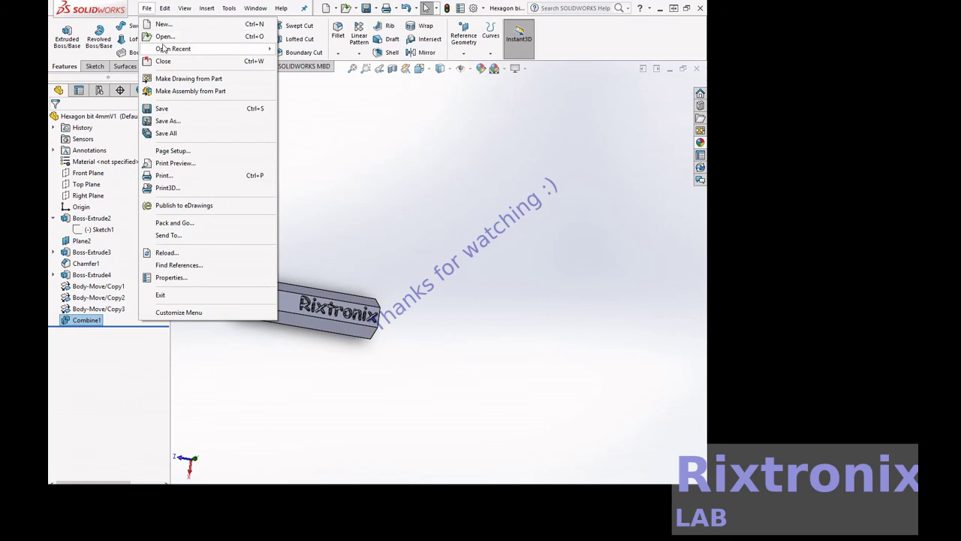
click(180, 108)
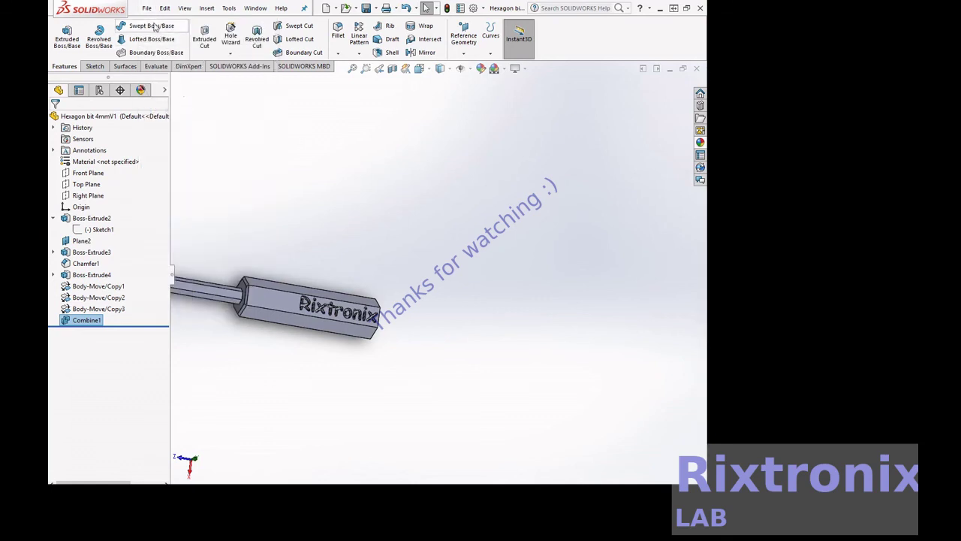
View the finished bit from the Top, then in Isometric view
right_click(537, 217)
click(478, 172)
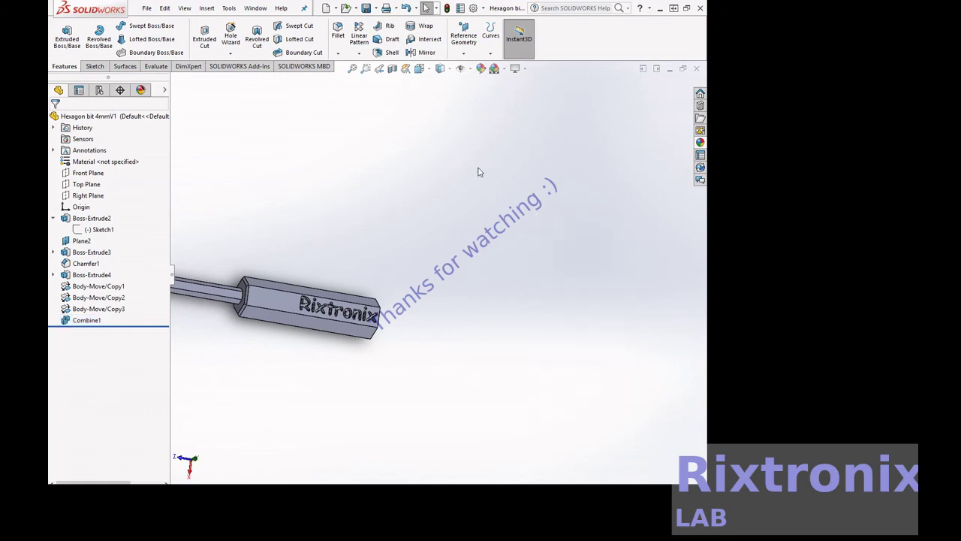
key(ctrl+5)
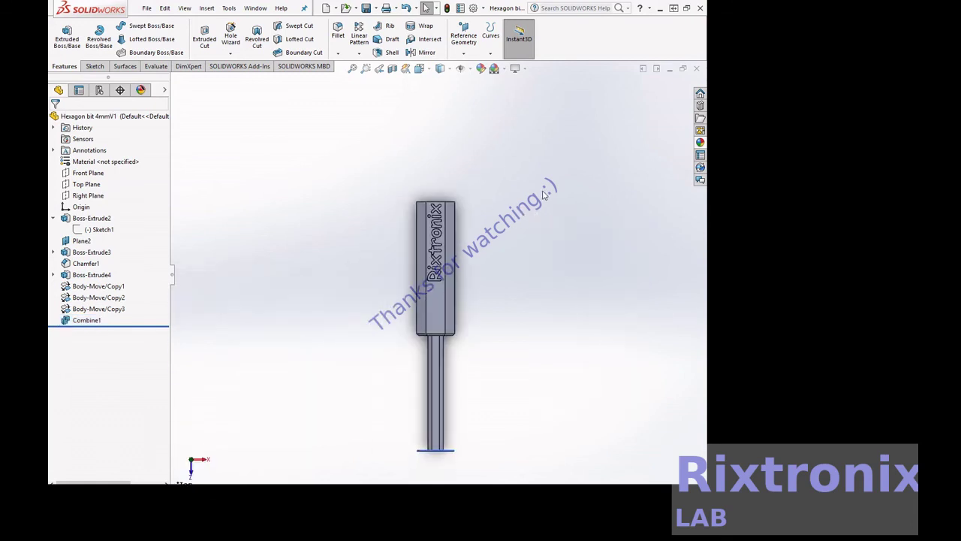
click(429, 71)
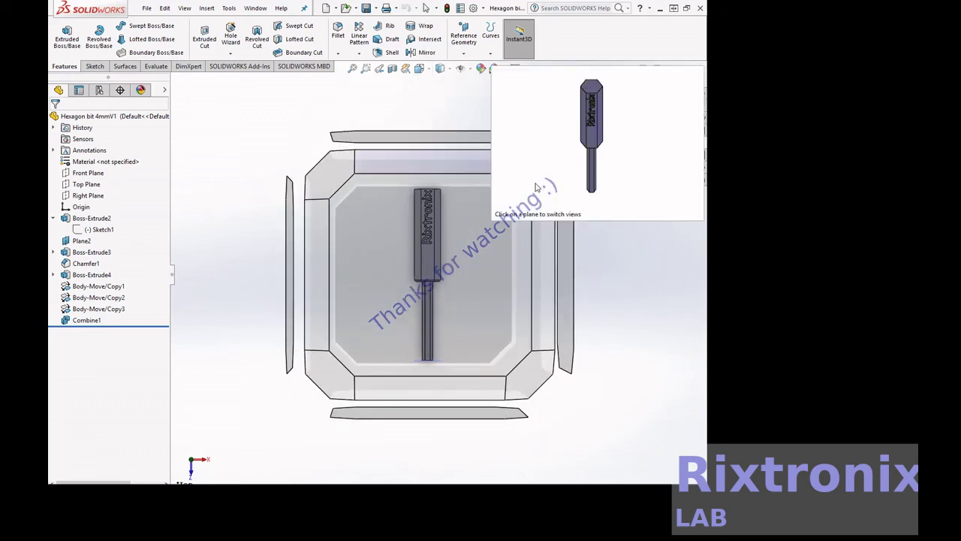
click(343, 162)
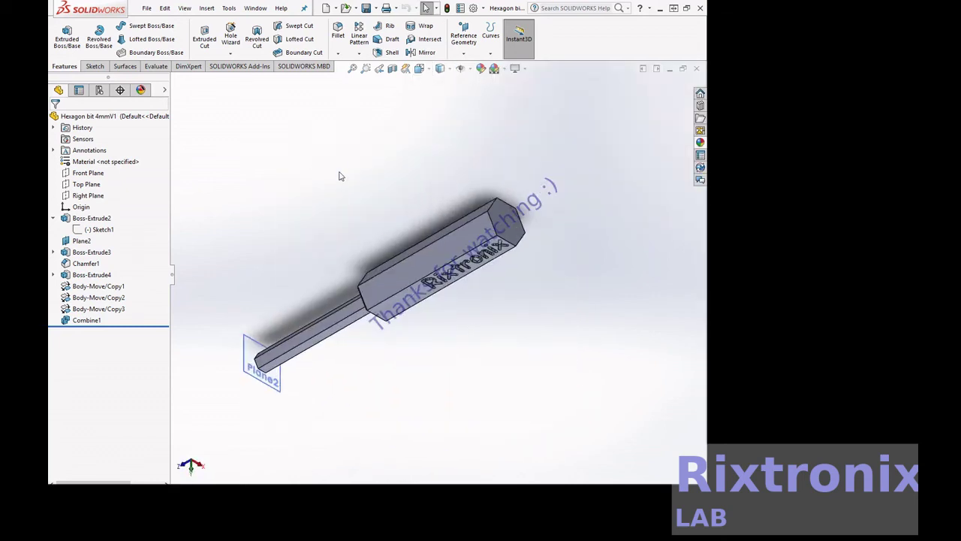